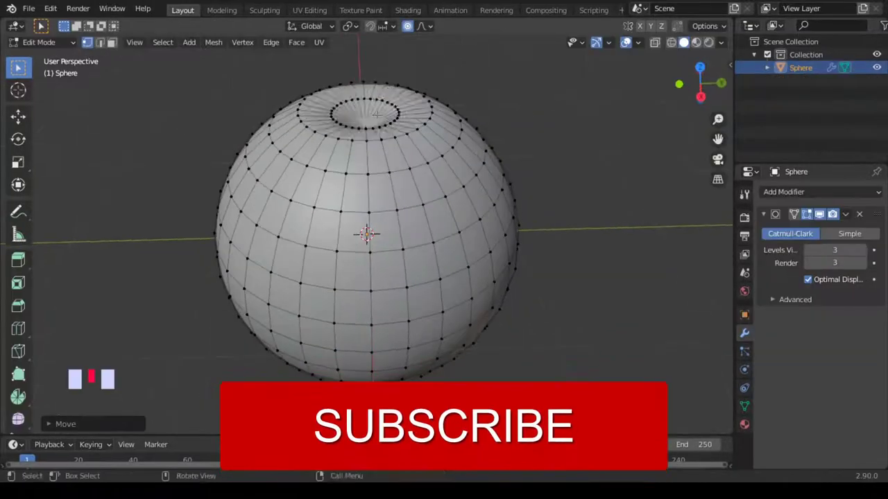
Select the sphere's top pole vertex and lower it about 0.11 m along Z with proportional editing to form a hollow
click(367, 145)
scroll(381, 256, up, 5)
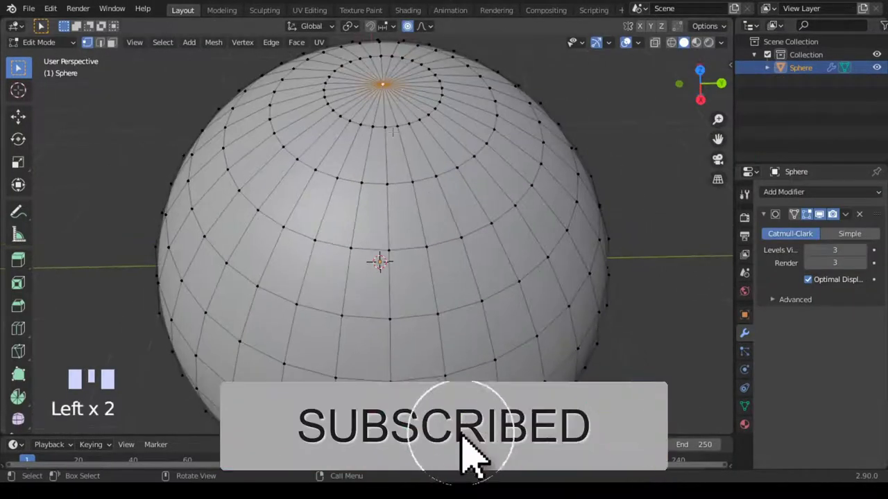
scroll(393, 131, down, 2)
key(g)
key(z)
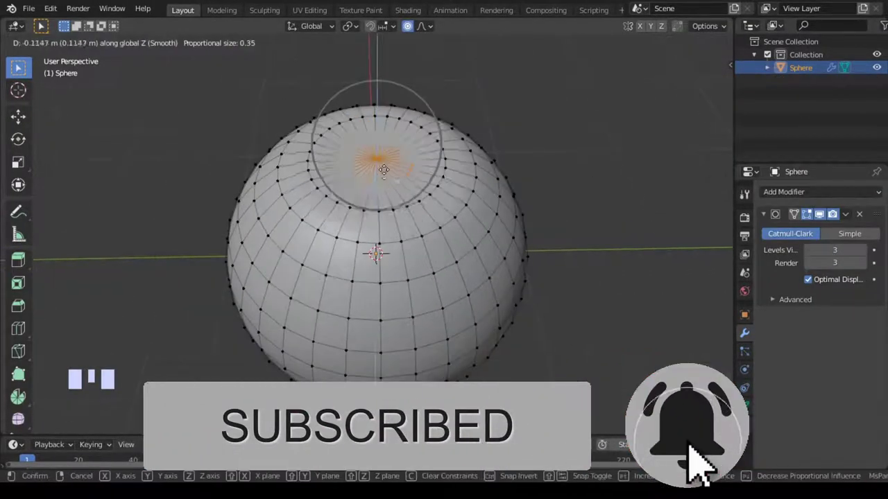
click(384, 170)
key(Tab)
middle_drag(392, 163, 374, 199)
Select spaced vertex pairs on the two rings around the sphere's hollow and move them together to form creases
key(Tab)
click(385, 202)
shift+click(390, 225)
shift+click(430, 182)
shift+click(458, 197)
shift+click(459, 137)
shift+click(374, 107)
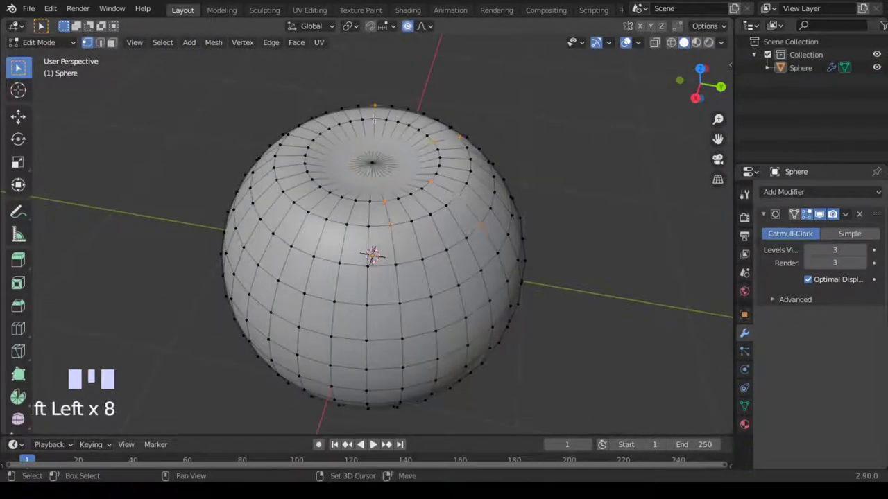
shift+click(374, 119)
shift+click(311, 119)
shift+click(329, 129)
middle_drag(371, 147, 370, 118)
key(g)
key(Tab)
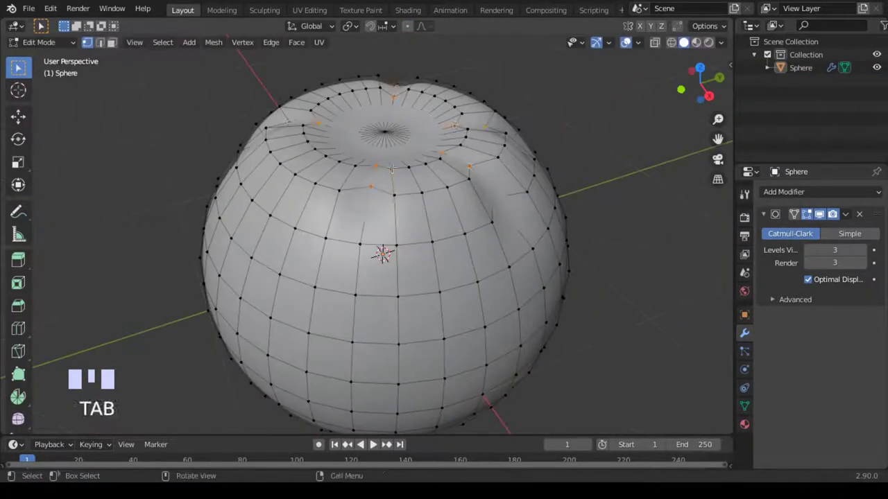
Move individual vertices beside the front creases on the sphere's upper rings to make the grooves irregular
shift+click(388, 195)
key(g)
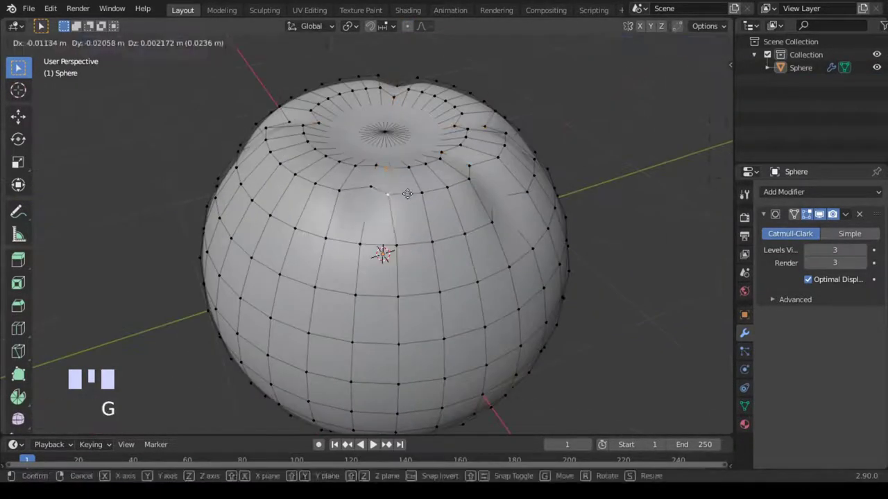
click(407, 194)
key(g)
click(328, 240)
middle_drag(339, 235, 278, 240)
shift+click(425, 207)
key(g)
click(390, 239)
key(g)
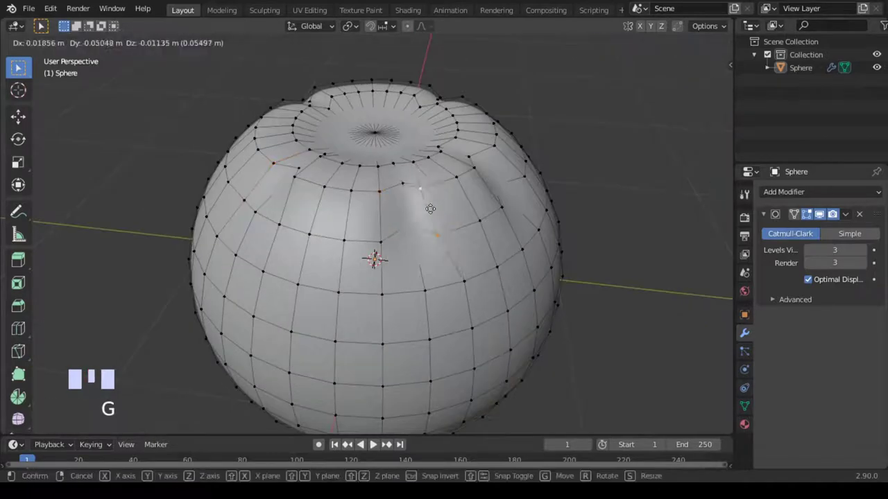
click(430, 209)
Reposition vertices beside the remaining creases around the hollow and return the sphere to Object Mode
middle_drag(437, 208, 368, 181)
click(440, 171)
shift+click(469, 205)
key(g)
click(459, 199)
middle_drag(459, 199, 354, 236)
shift+click(452, 254)
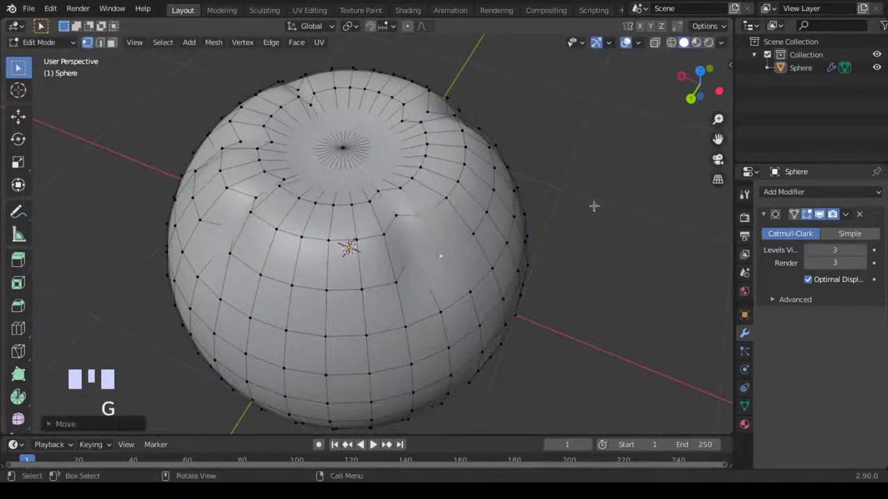
key(Tab)
middle_drag(593, 206, 410, 288)
click(459, 291)
Unlink Material.001 from the sphere and view the model in Material Preview shading
scroll(461, 298, down, 3)
scroll(404, 257, up, 3)
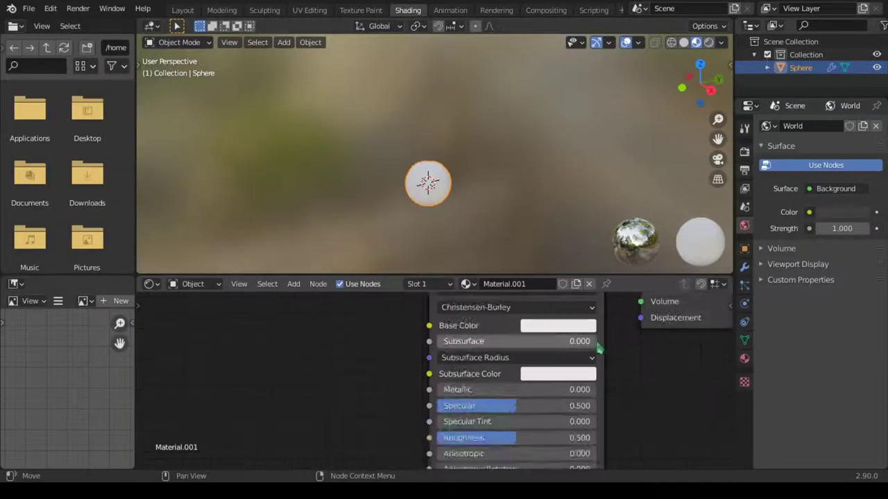
middle_drag(597, 346, 577, 418)
click(588, 283)
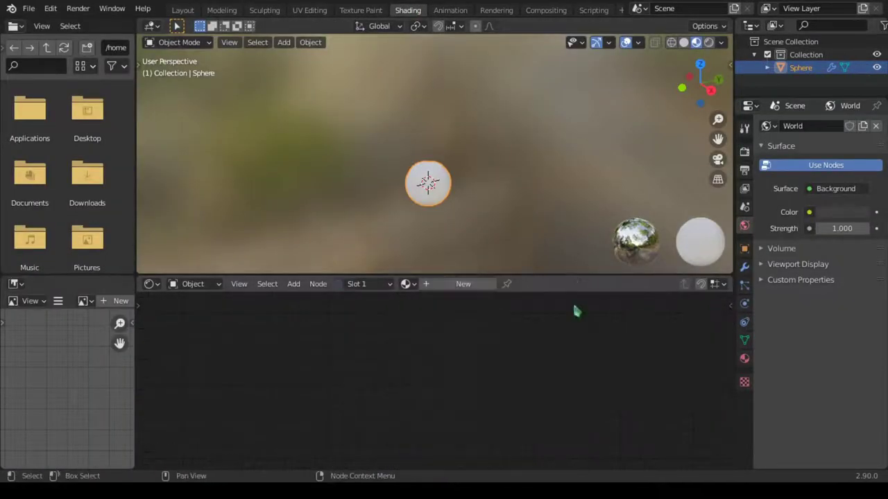
scroll(485, 194, up, 5)
click(708, 42)
click(696, 42)
middle_drag(485, 139, 484, 167)
scroll(484, 166, up, 1)
Create a new node-based material for the sphere
click(463, 284)
click(476, 325)
middle_drag(475, 327, 422, 311)
shift+middle_drag(451, 243, 453, 175)
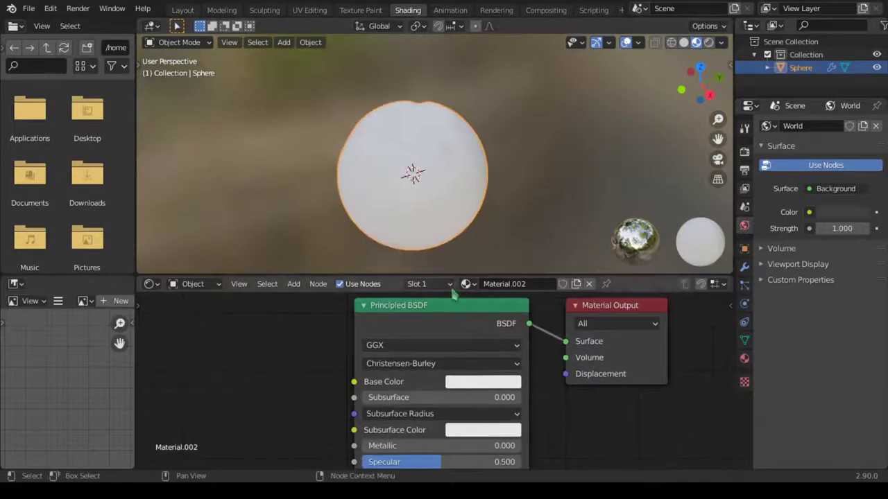
Enlarge the node editor and replace the material's default Principled BSDF node with a newly added Principled BSDF shader
drag(453, 276, 454, 193)
key(x)
key(shift+a)
mouse_move(347, 335)
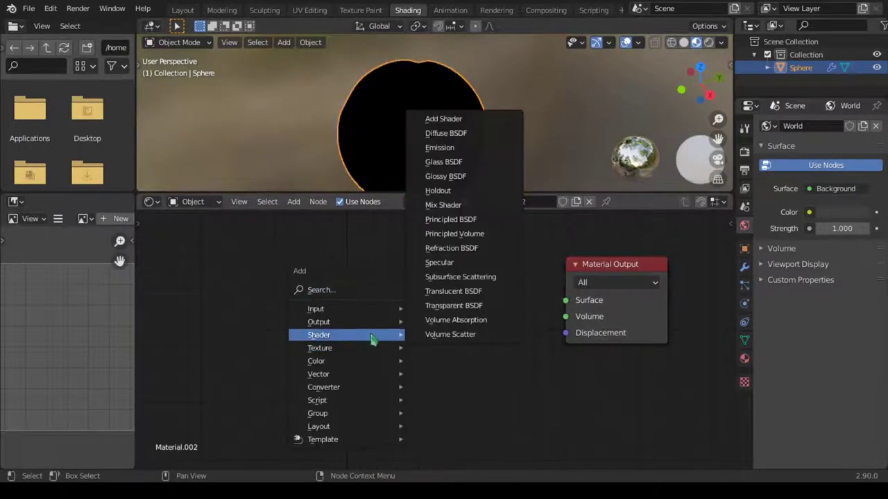
click(426, 220)
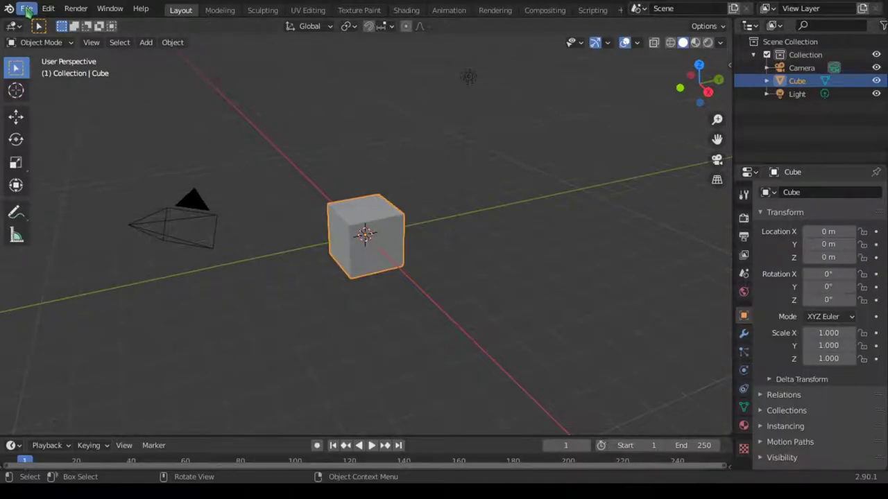
Import the FBX model Orange4.fbx from the fbx folder into the scene
click(27, 10)
mouse_move(84, 190)
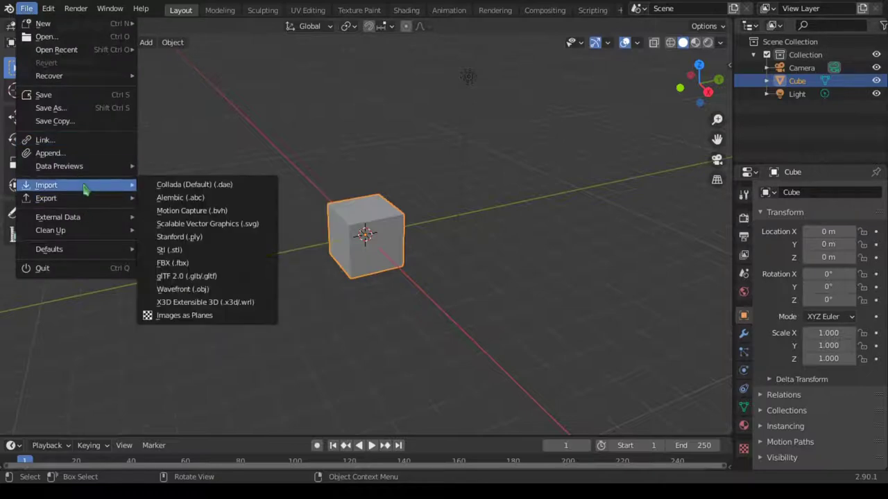
click(179, 264)
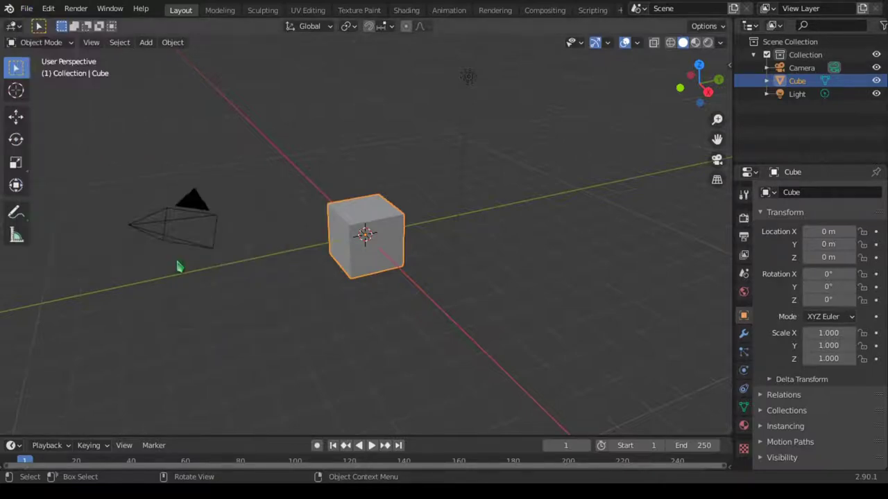
double_click(286, 111)
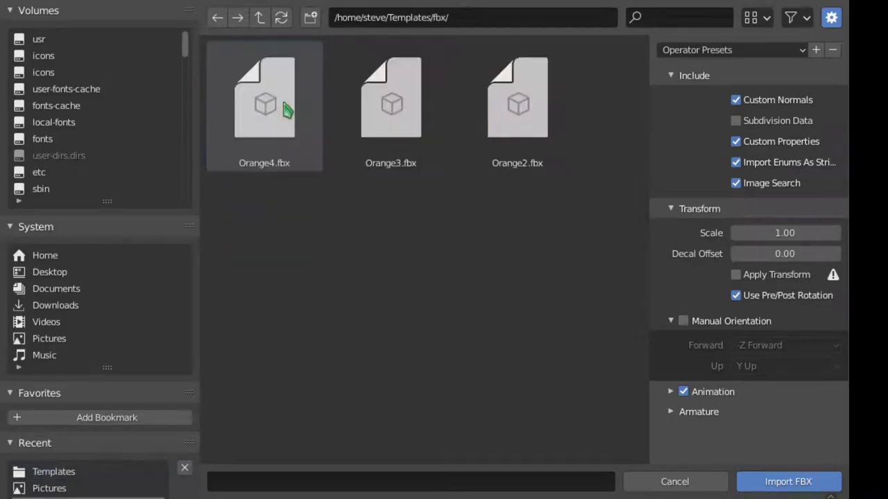
click(276, 149)
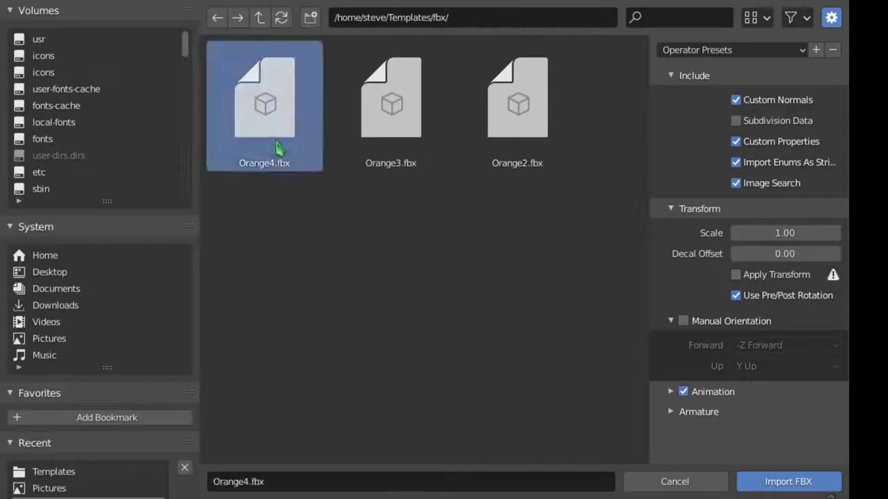
click(802, 488)
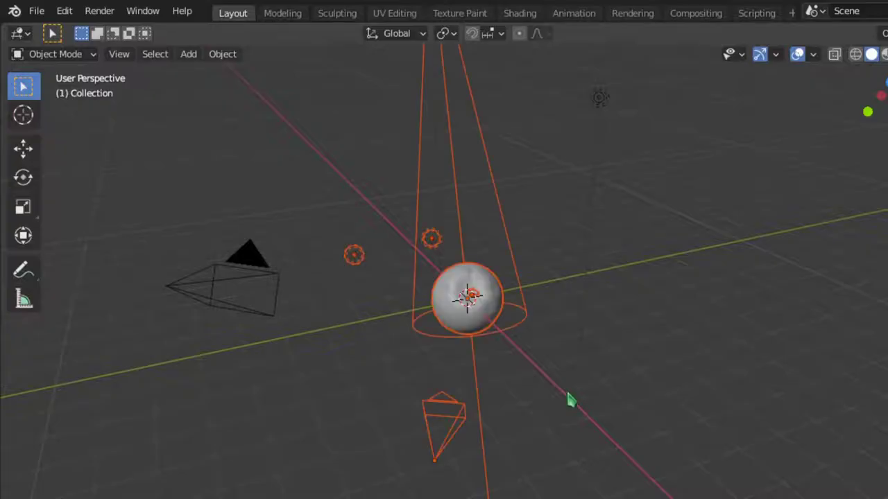
Display the imported orange close up in Rendered viewport shading
scroll(555, 371, up, 5)
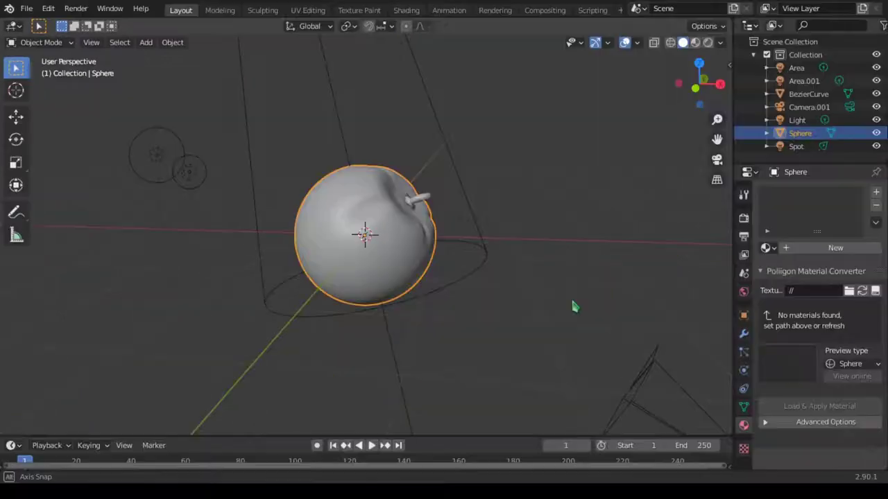
scroll(527, 348, up, 5)
scroll(410, 273, down, 5)
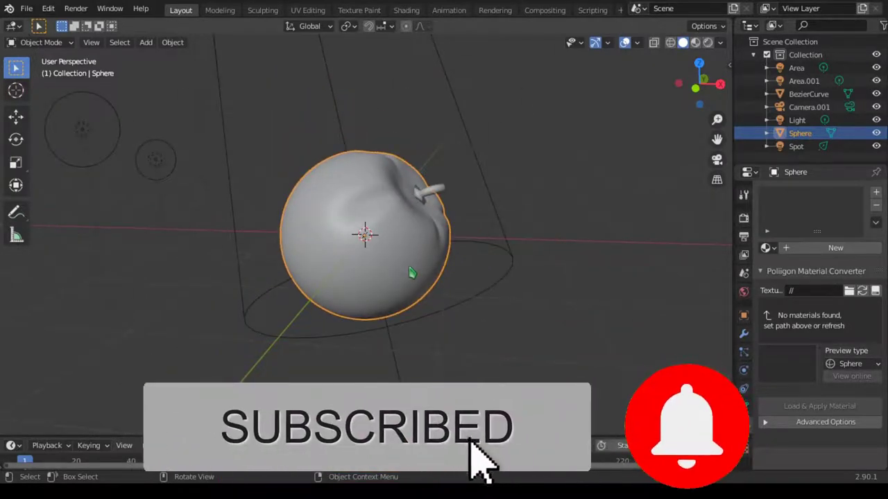
scroll(407, 262, up, 3)
scroll(408, 262, up, 2)
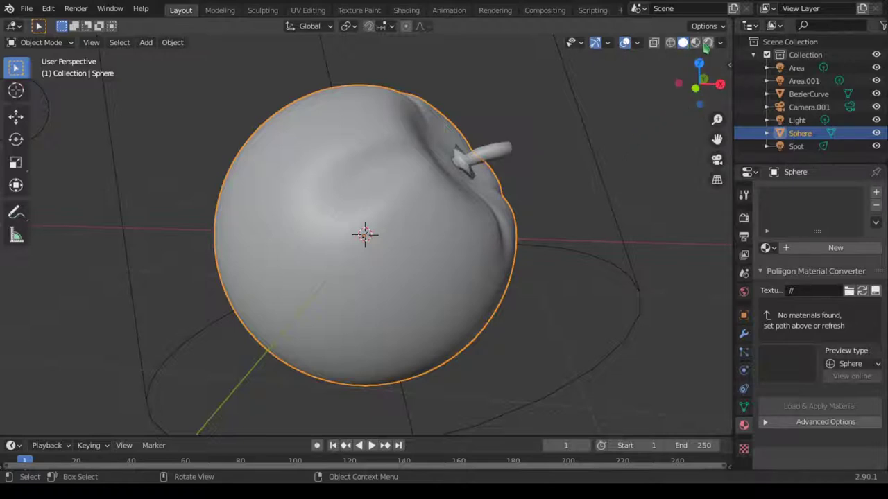
click(708, 43)
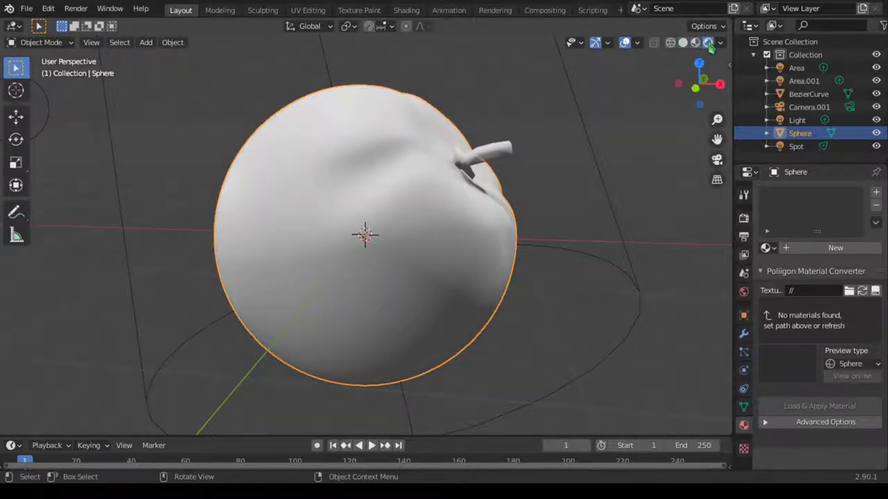
mouse_move(509, 190)
middle_down()
mouse_move(495, 201)
mouse_move(498, 183)
middle_up()
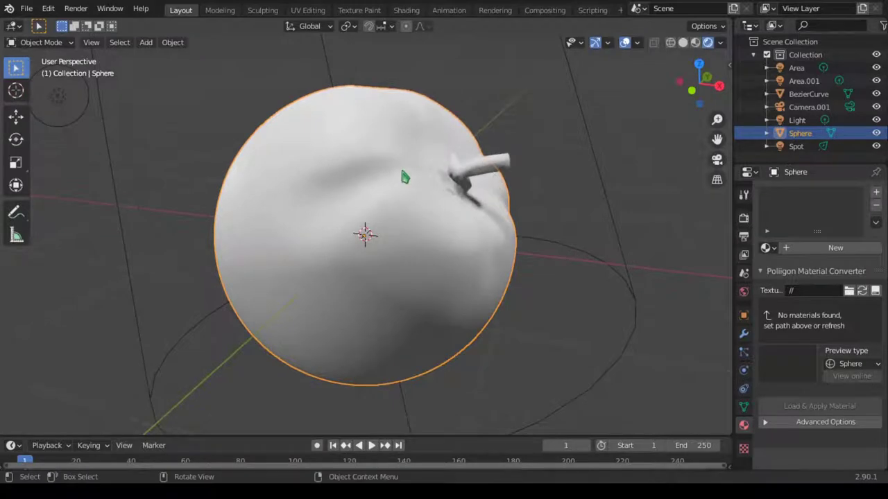
Create a new material for the orange's sphere and set its base color to yellowish orange
click(836, 248)
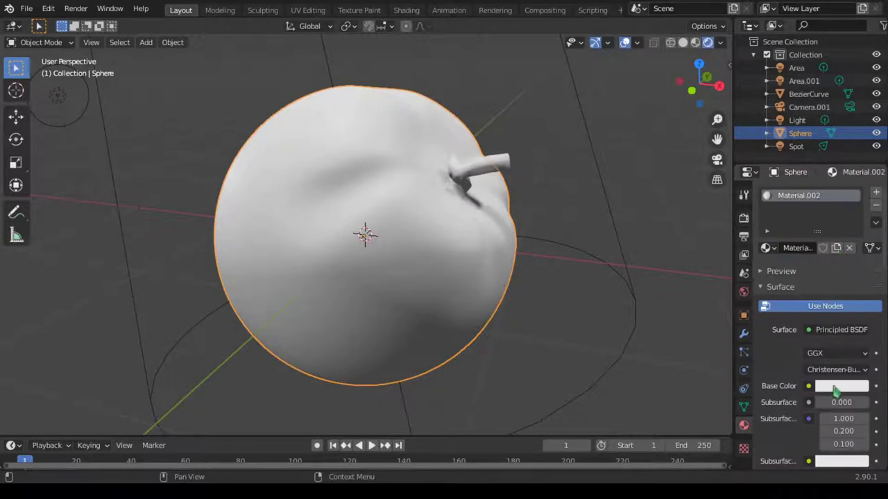
click(835, 388)
click(791, 291)
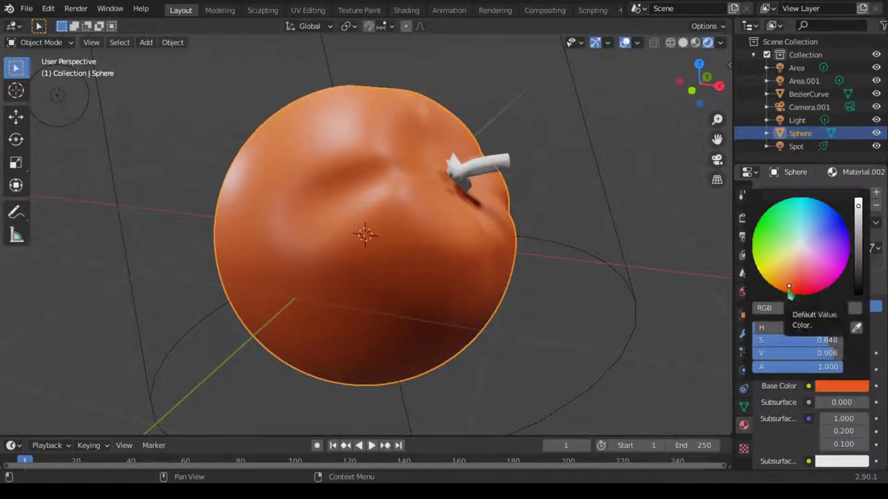
drag(789, 291, 777, 288)
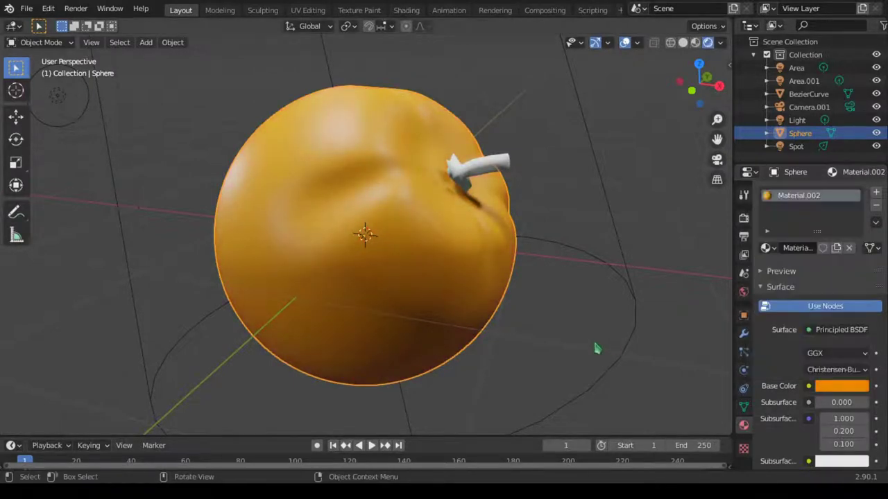
scroll(452, 264, up, 3)
scroll(451, 264, down, 3)
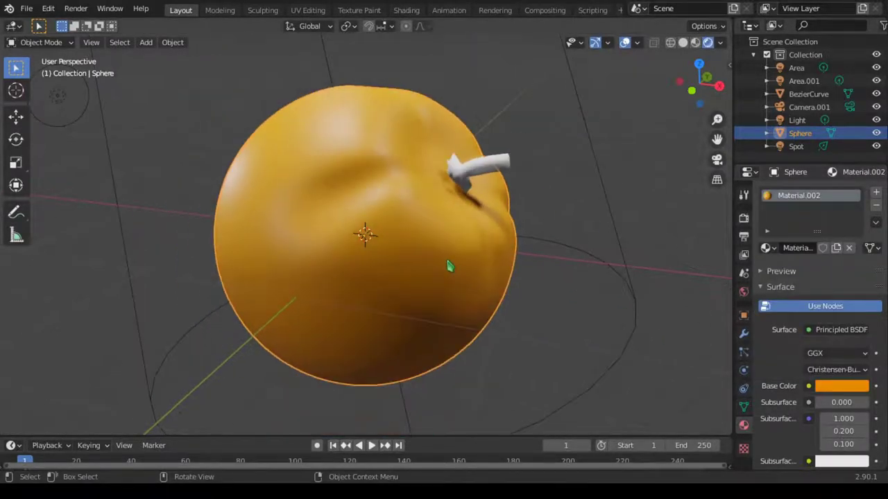
Give the stem a new material with a dark green base color of hue 0.338, saturation 0.862 and value 0.633
click(488, 174)
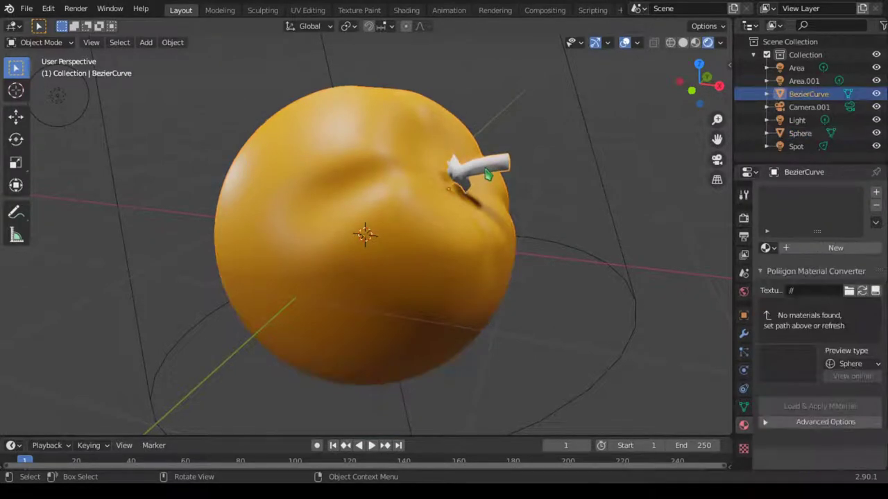
click(837, 248)
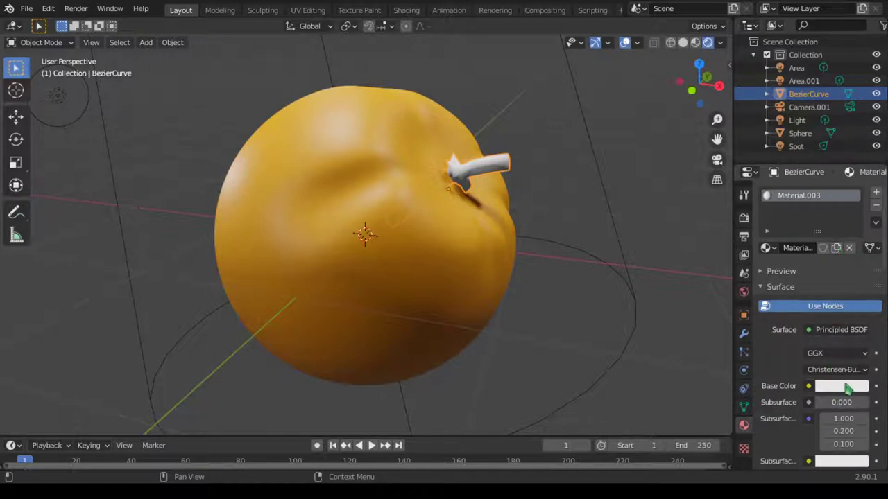
click(846, 390)
click(770, 216)
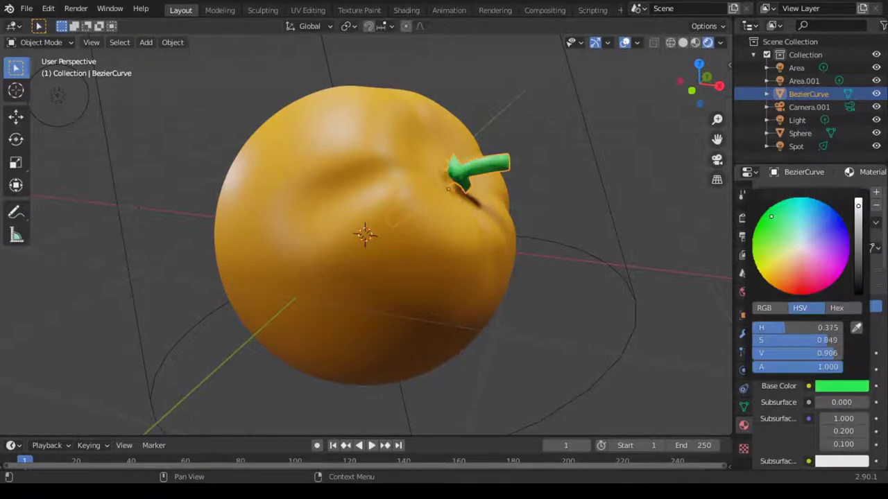
mouse_move(781, 213)
mouse_down()
mouse_move(789, 211)
mouse_move(764, 223)
mouse_up()
drag(858, 208, 858, 227)
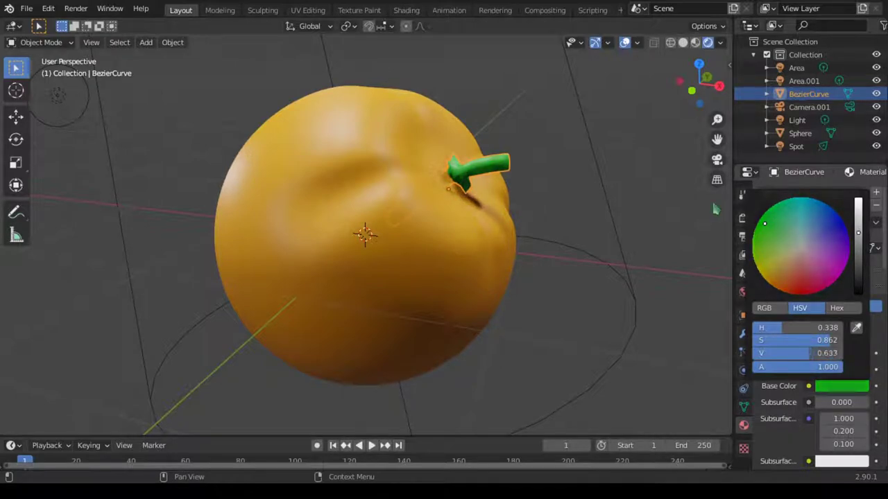
click(619, 189)
Open the sphere's material in the Shading workspace, enlarge the node editor and move the Principled BSDF away from the Material Output
click(394, 249)
middle_drag(268, 231, 296, 235)
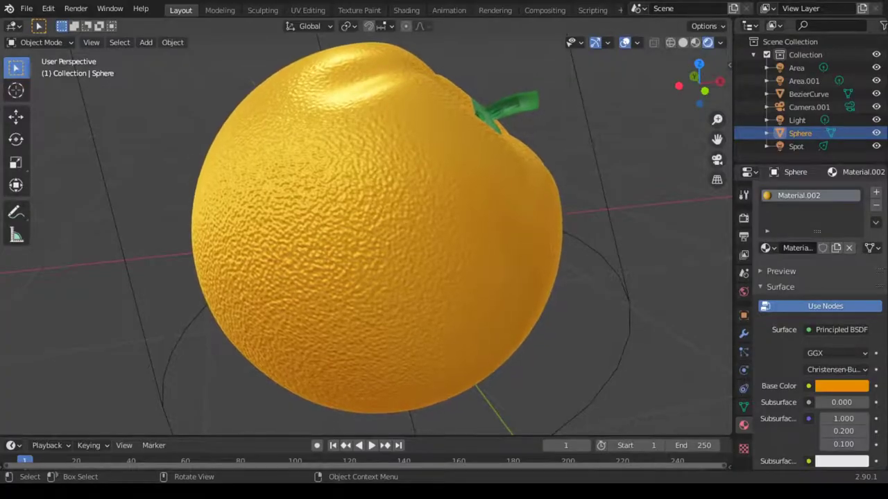
scroll(374, 236, up, 2)
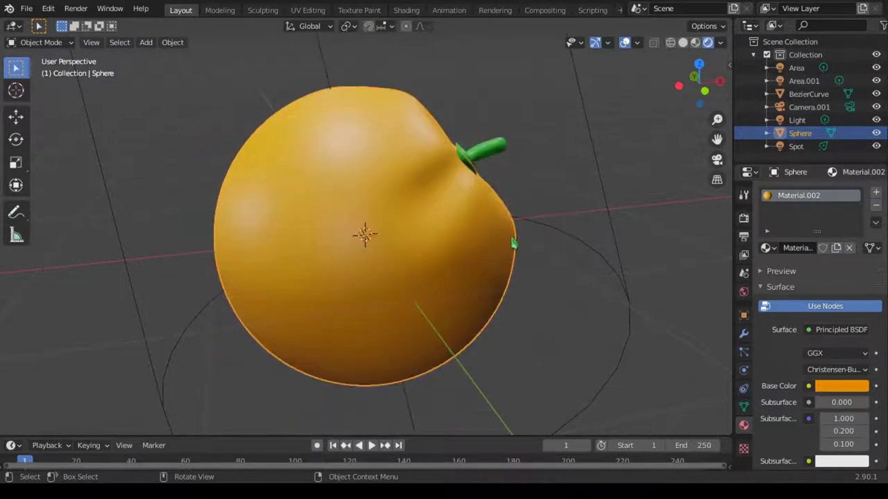
middle_drag(513, 245, 452, 258)
scroll(451, 260, up, 1)
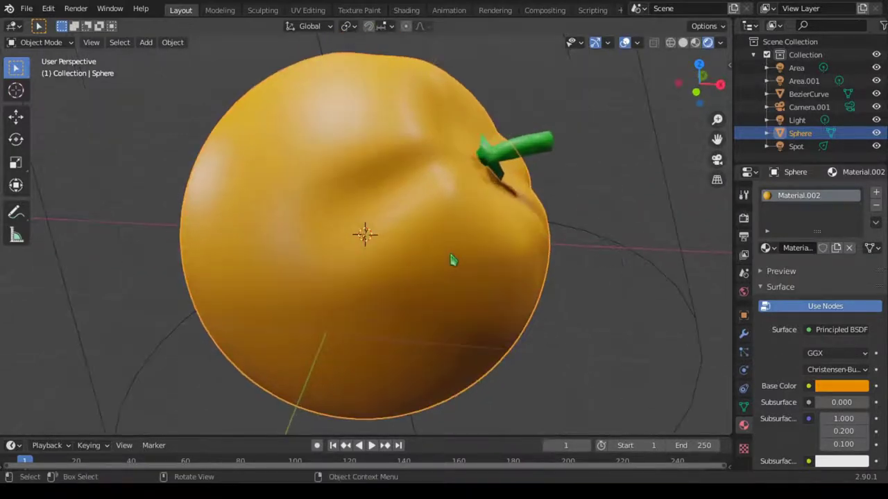
click(408, 11)
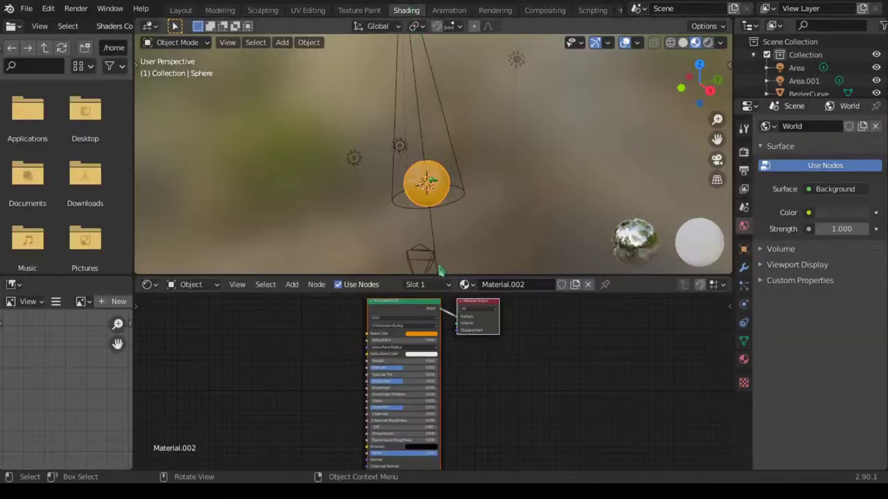
drag(437, 273, 451, 142)
drag(421, 241, 280, 217)
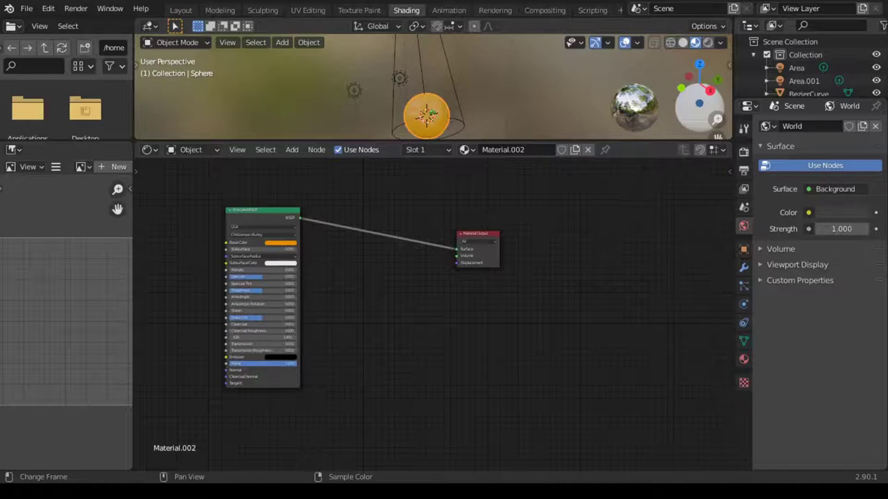
Add a Musgrave Texture node beside the Principled BSDF and connect its Height to the Material Output's Displacement
scroll(390, 326, up, 1)
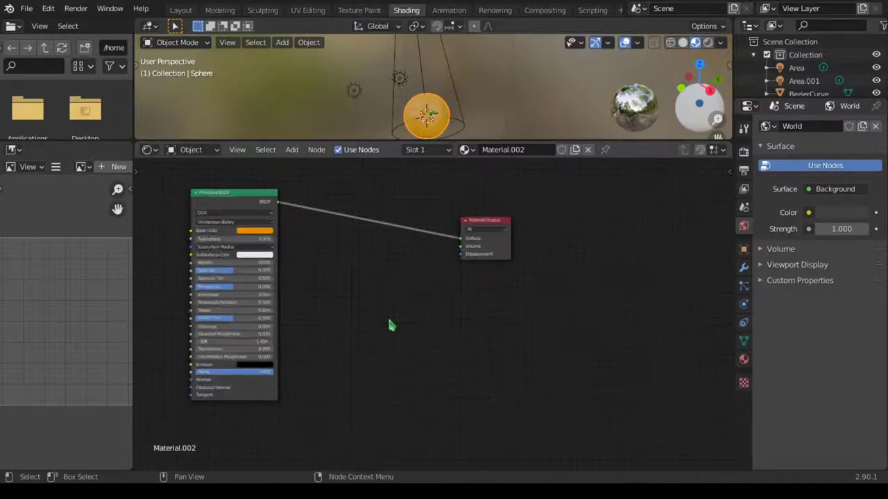
middle_drag(386, 291, 398, 299)
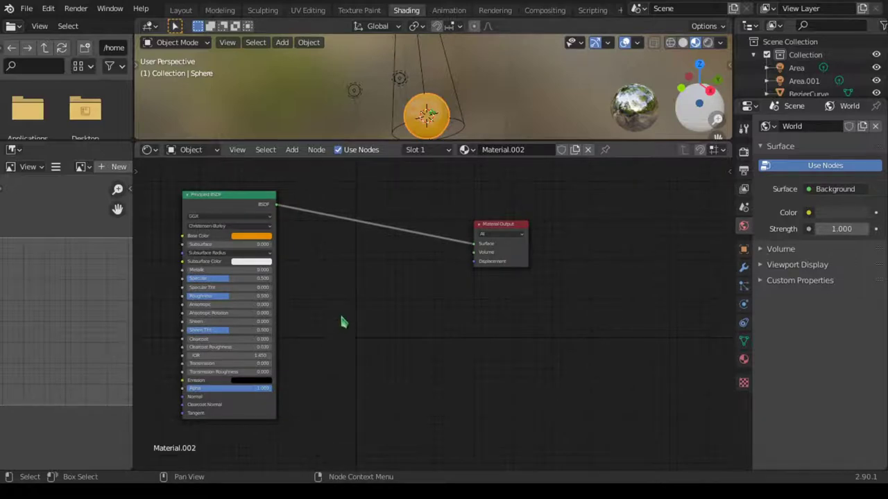
key(shift+a)
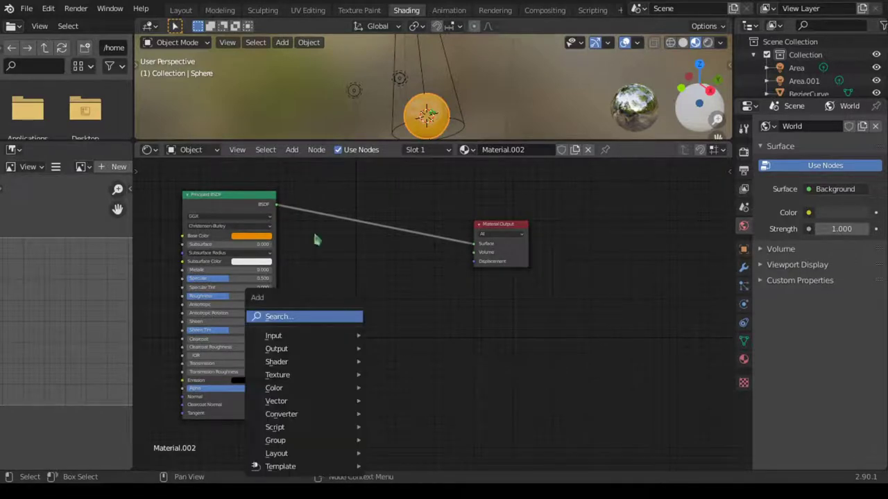
click(291, 150)
click(291, 150)
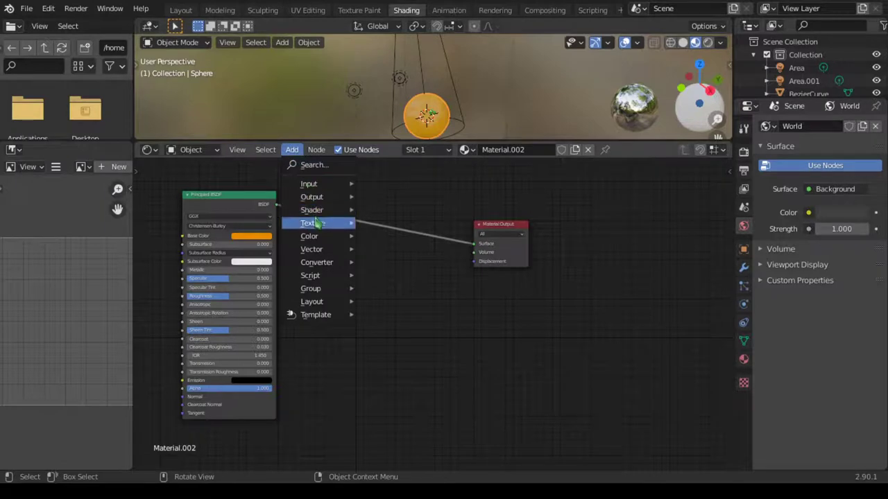
mouse_move(313, 222)
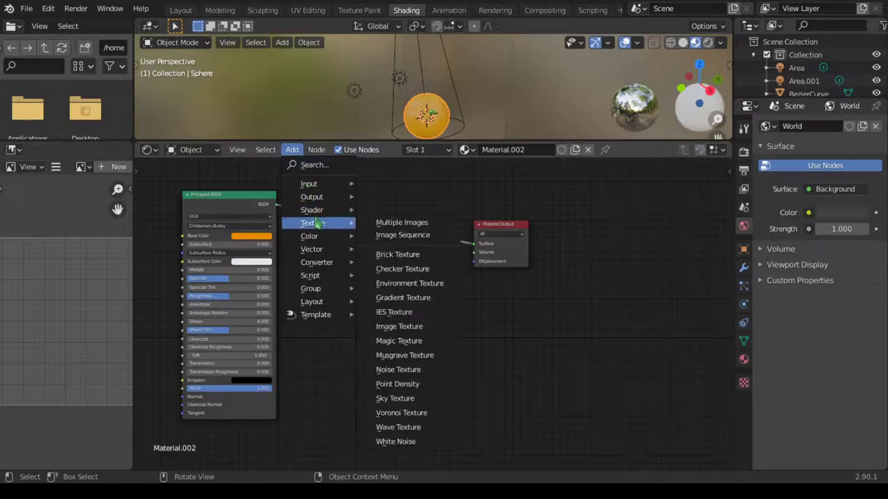
click(402, 353)
click(312, 303)
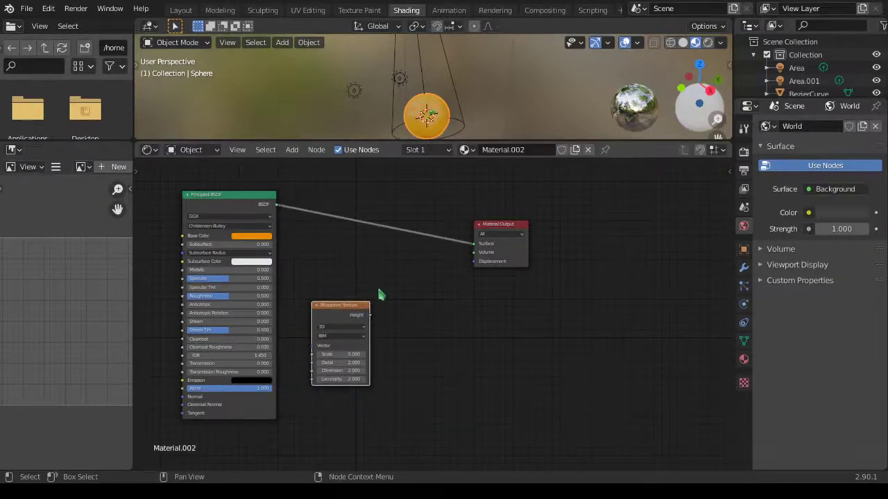
scroll(380, 295, up, 2)
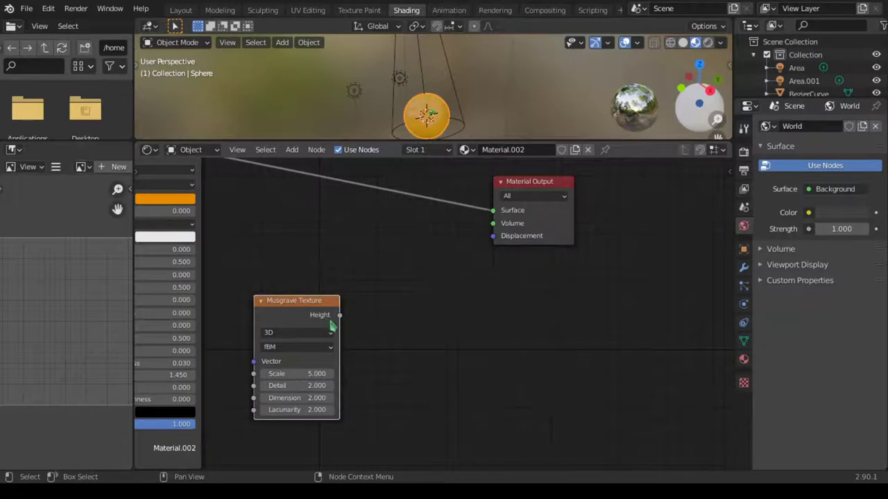
drag(340, 316, 494, 242)
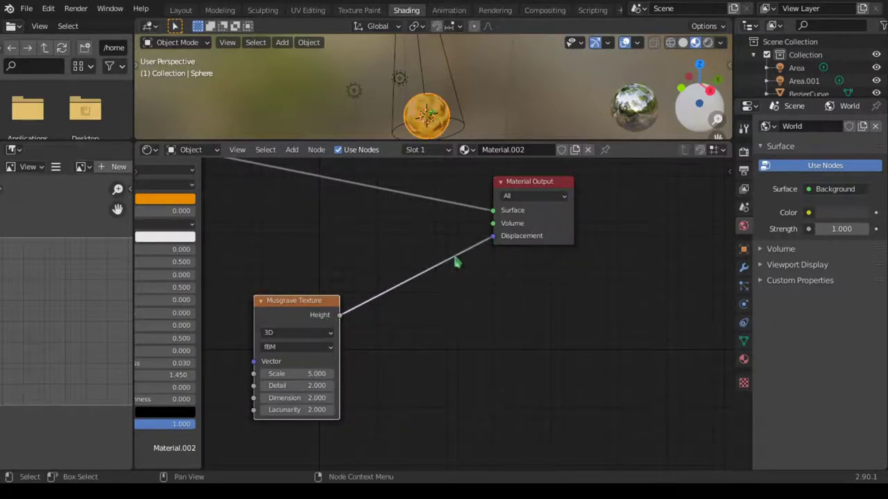
Enlarge the 3D viewport above the node editor and show the whole textured orange from another side
scroll(426, 128, up, 3)
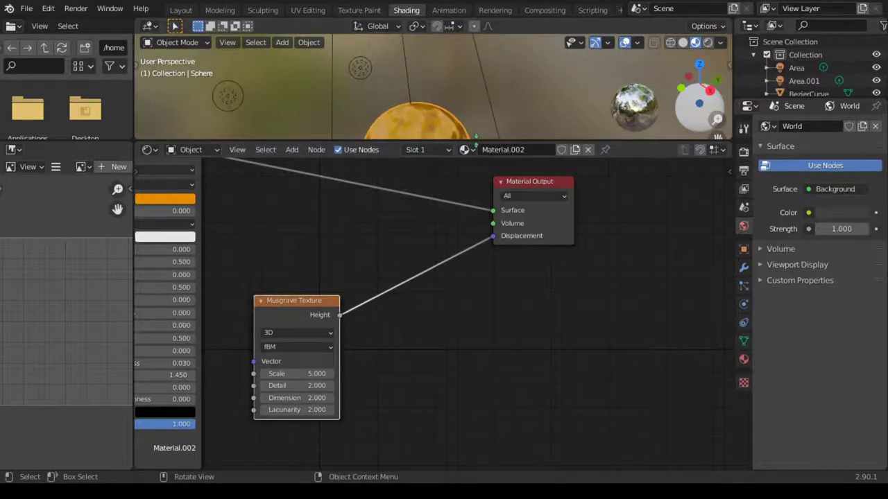
drag(426, 142, 430, 200)
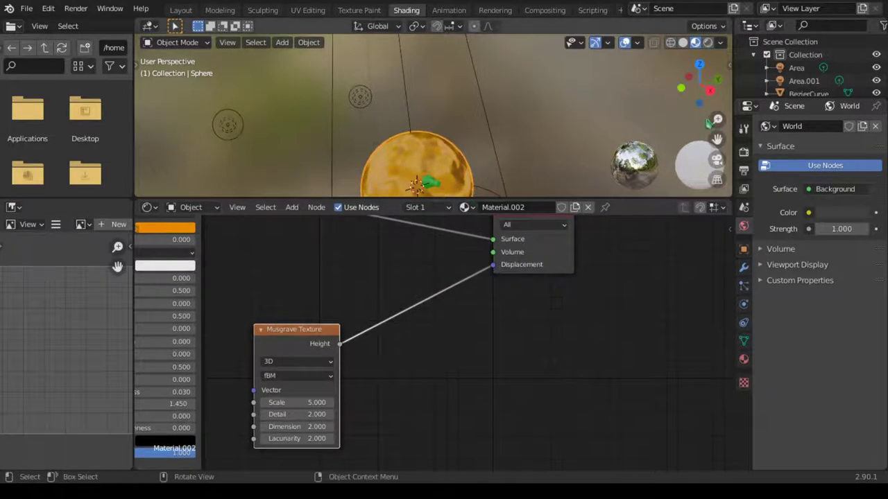
drag(718, 140, 713, 95)
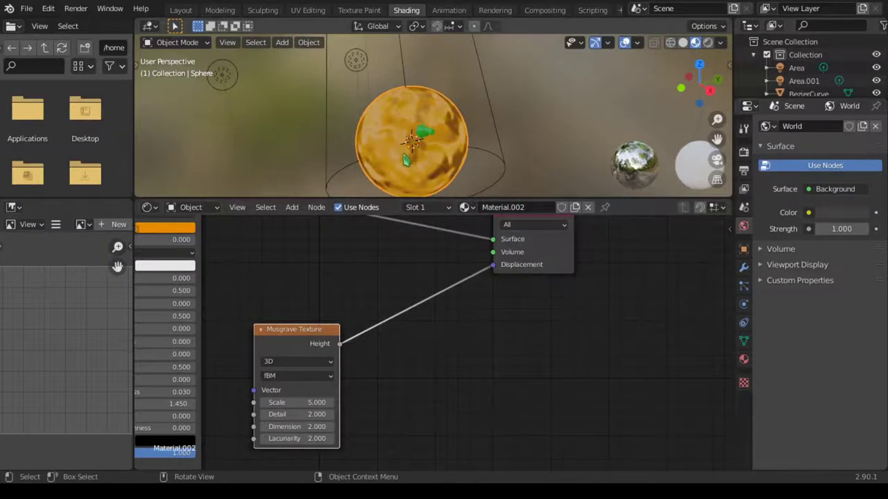
middle_drag(407, 160, 382, 165)
Set the Musgrave Texture's Scale to 100
scroll(352, 356, up, 1)
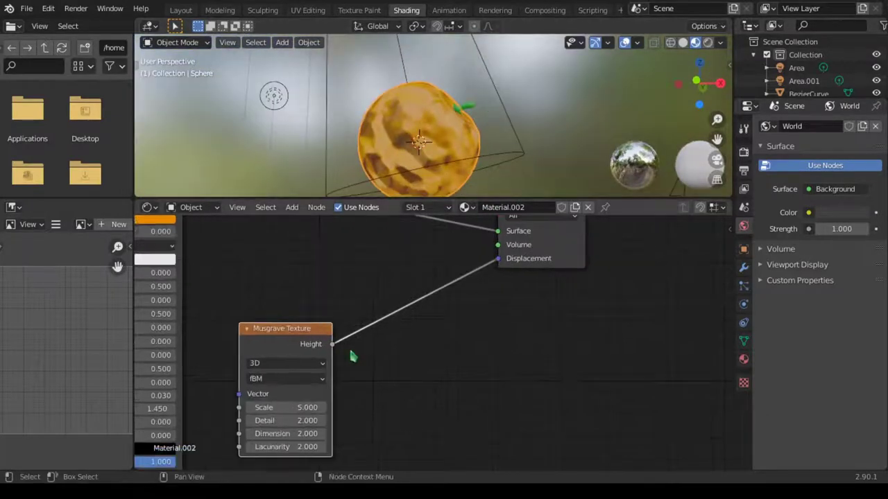
scroll(352, 357, up, 1)
middle_drag(348, 369, 431, 322)
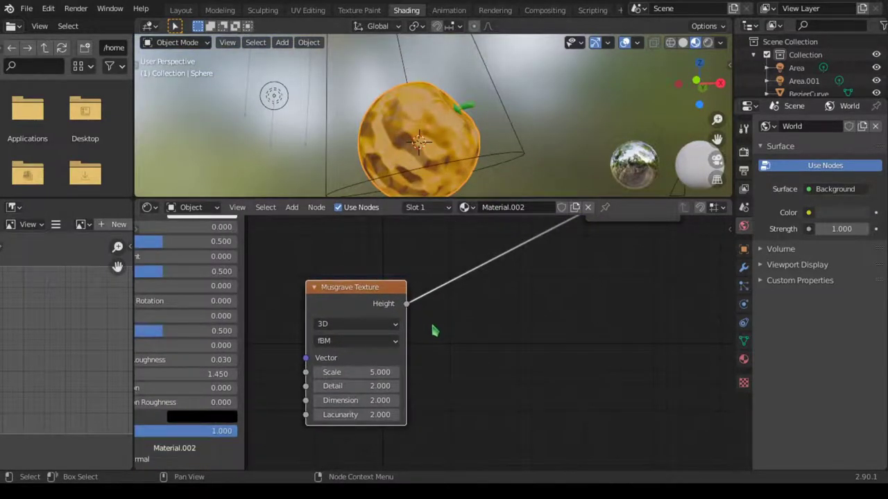
scroll(432, 331, up, 1)
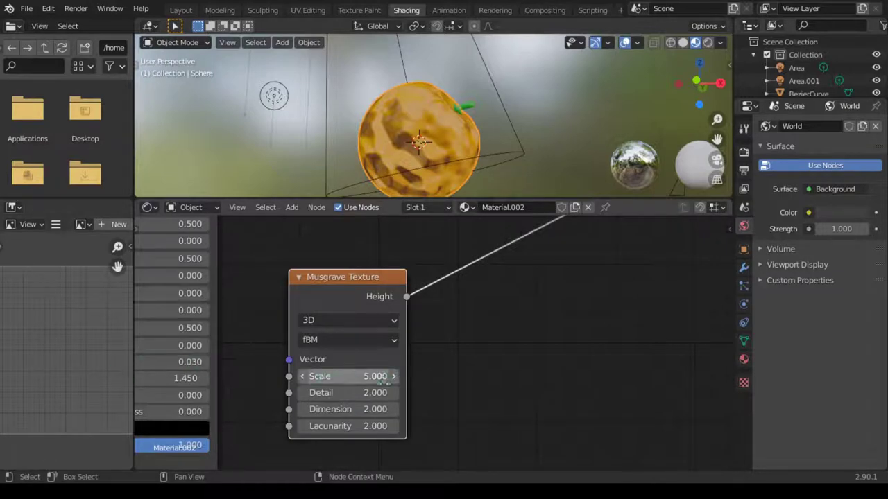
click(348, 378)
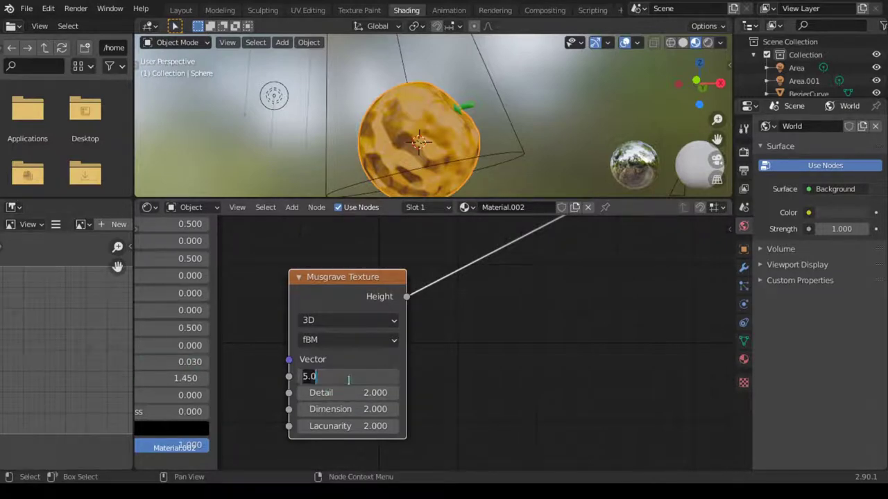
text(100)
key(Return)
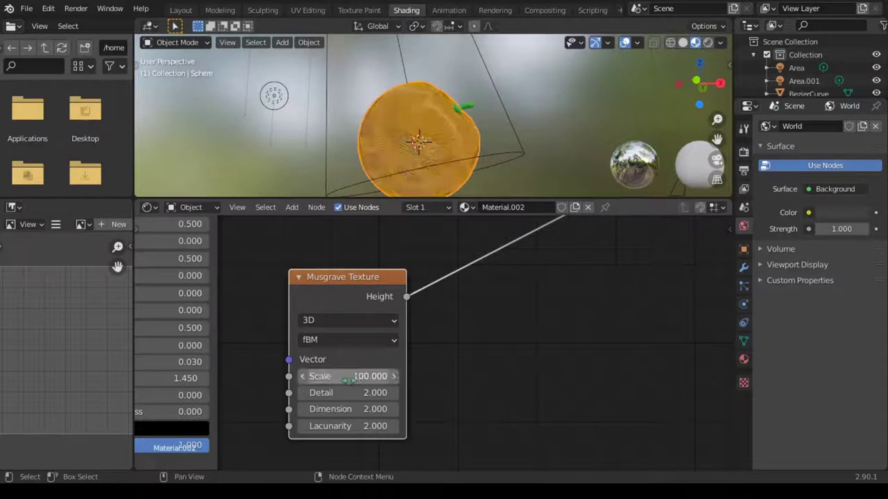
Set the Musgrave Texture's Scale to 150 for a finer peel texture on the orange
scroll(385, 151, up, 5)
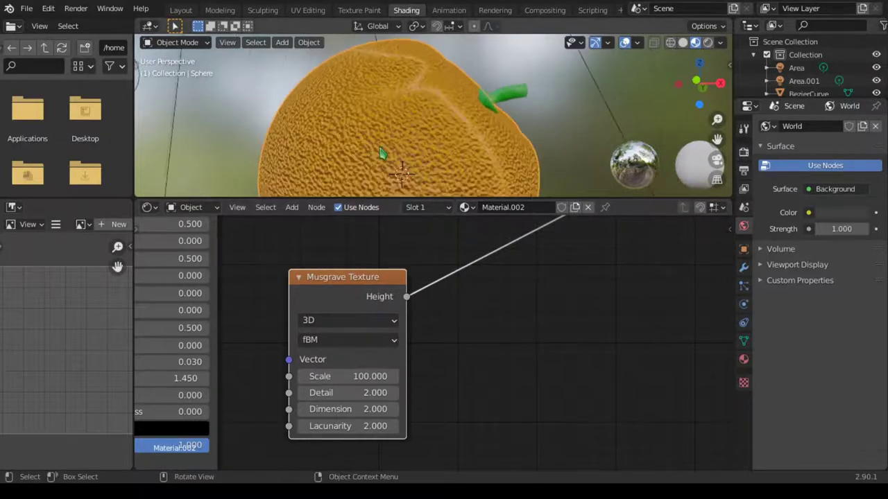
middle_drag(385, 145, 407, 133)
scroll(407, 133, up, 1)
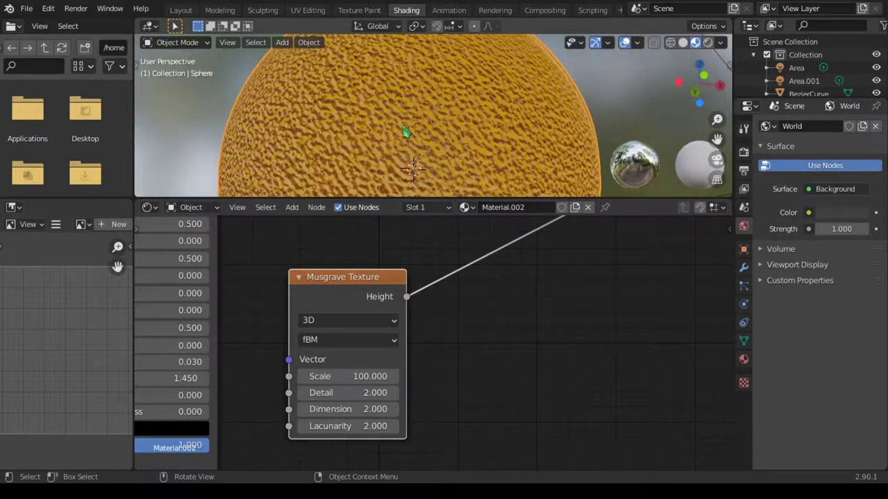
click(349, 375)
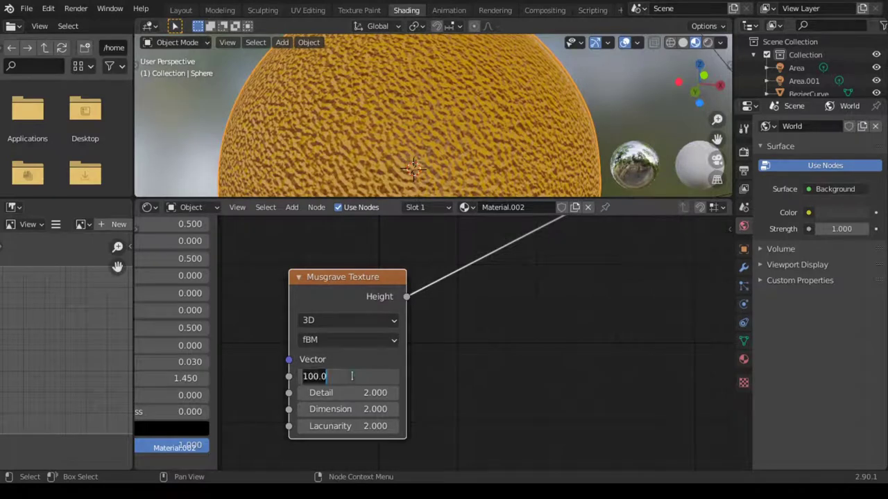
text(150)
key(Return)
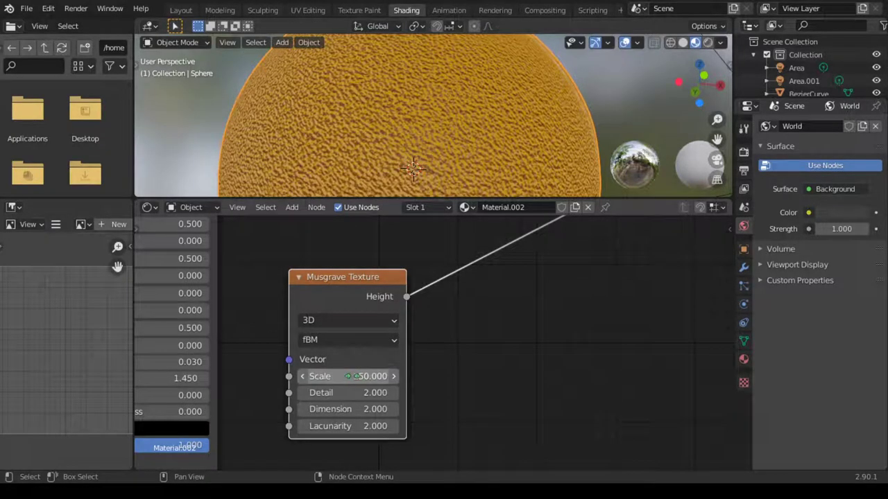
Shift the Musgrave Texture node slightly upward and set its Detail to 0.008
scroll(368, 373, down, 1)
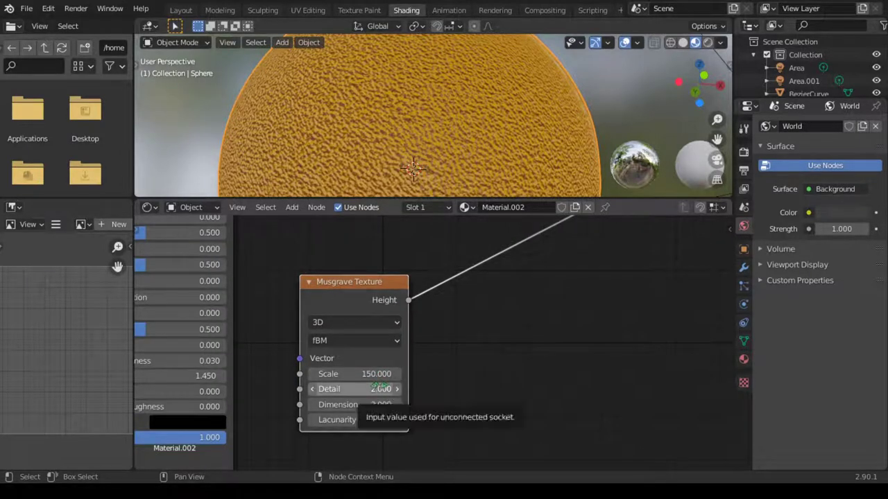
click(378, 387)
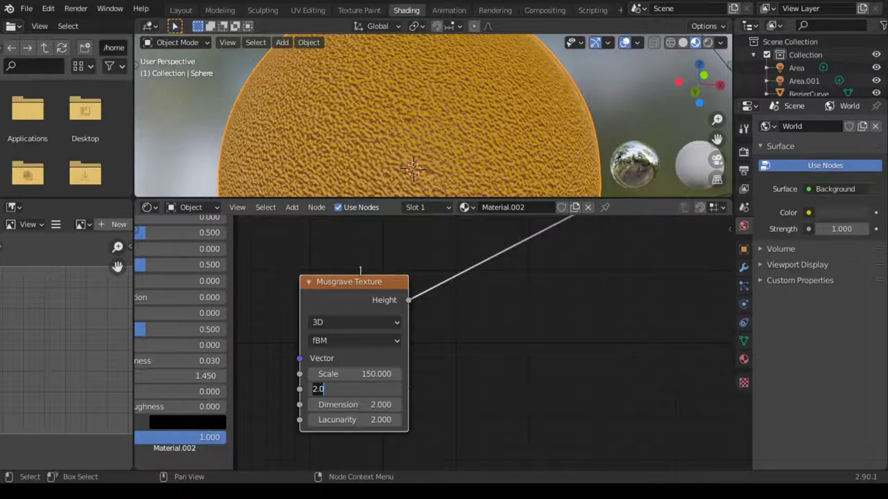
click(366, 284)
drag(366, 284, 354, 258)
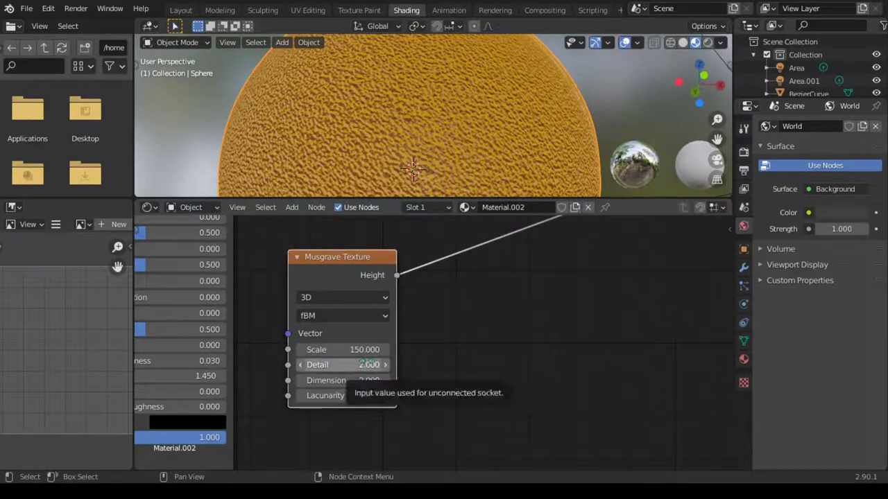
click(368, 364)
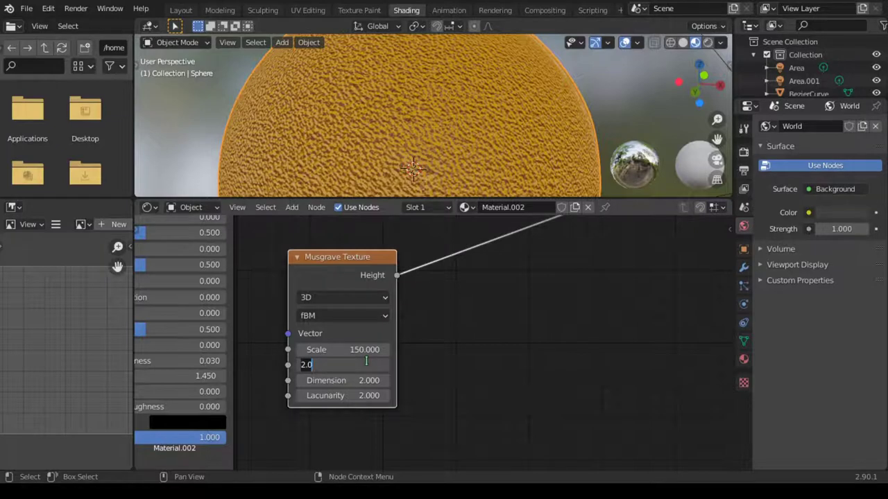
key(BackSpace)
text(.008)
key(Return)
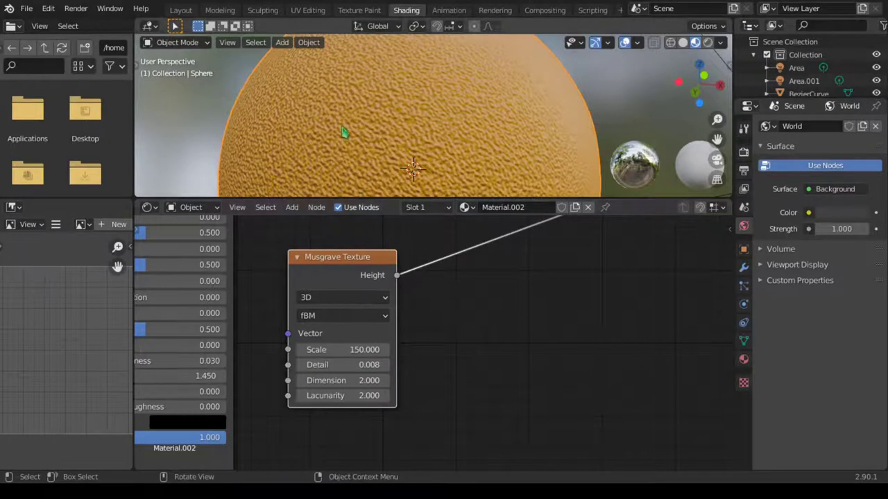
Insert a Bright/Contrast node into the link between the Musgrave Texture's Height and the Material Output's Displacement
scroll(347, 132, up, 3)
scroll(347, 131, down, 4)
middle_drag(333, 138, 365, 158)
scroll(364, 157, up, 1)
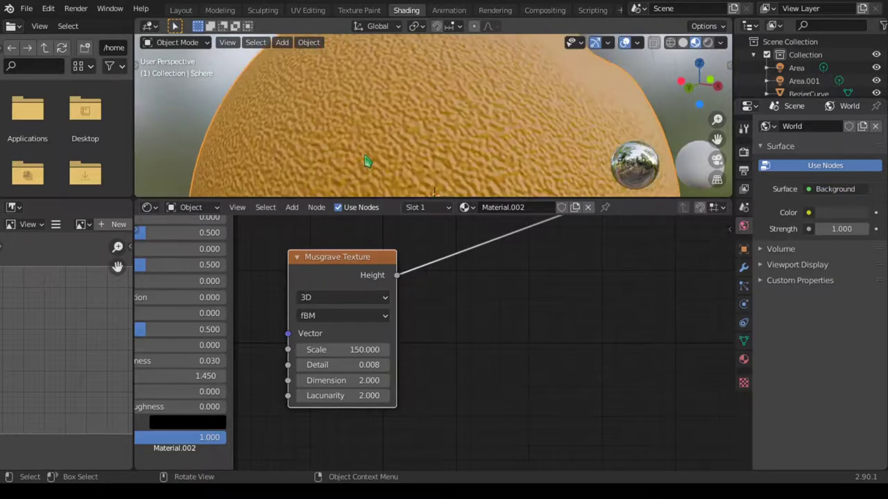
scroll(365, 160, down, 4)
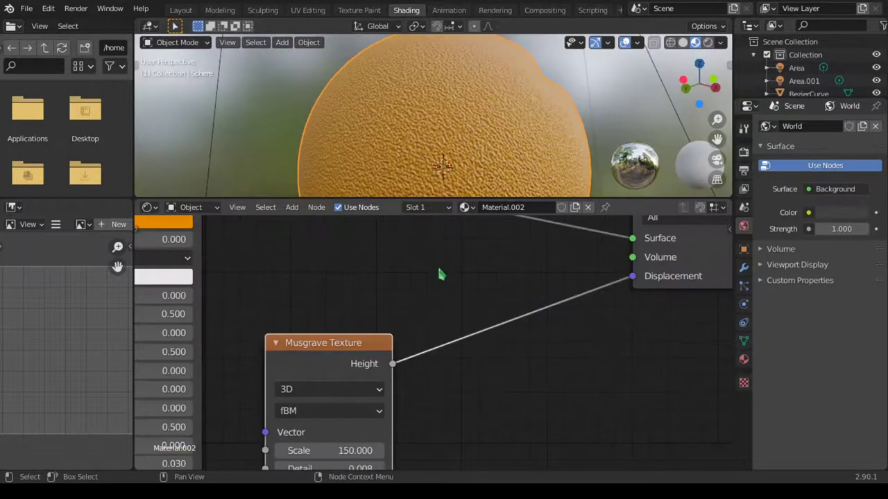
scroll(440, 274, up, 1)
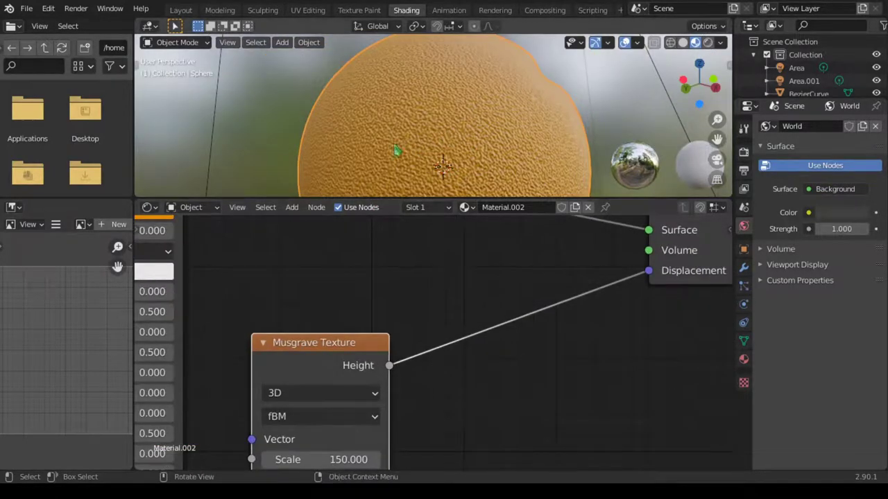
scroll(434, 303, up, 2)
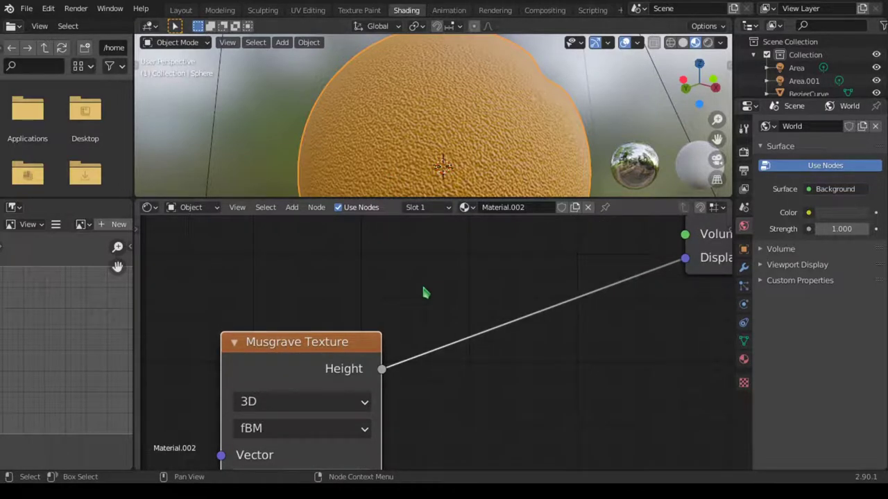
key(shift+a)
mouse_move(379, 360)
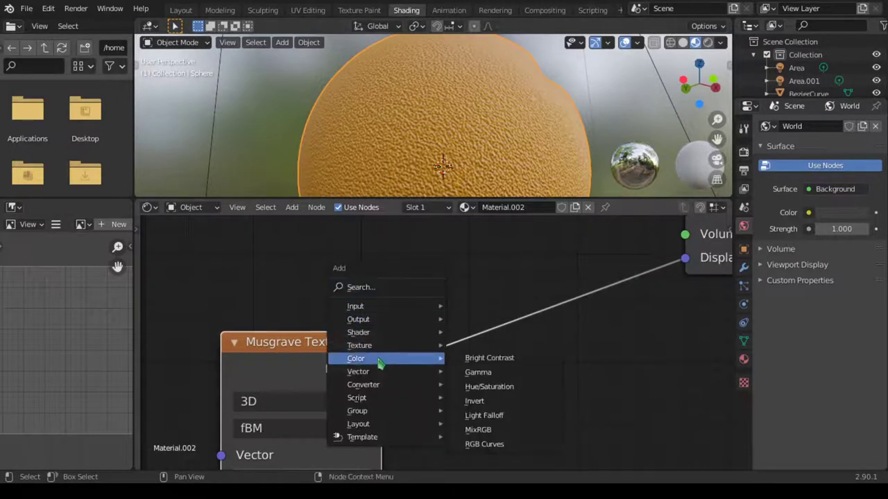
click(488, 358)
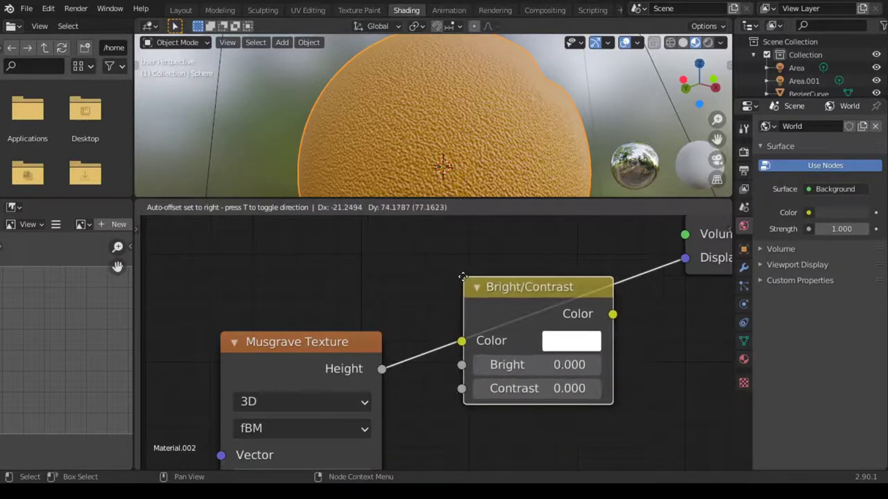
click(462, 277)
Examine the surface relief of the orange's peel up close in the 3D viewport
scroll(447, 142, up, 2)
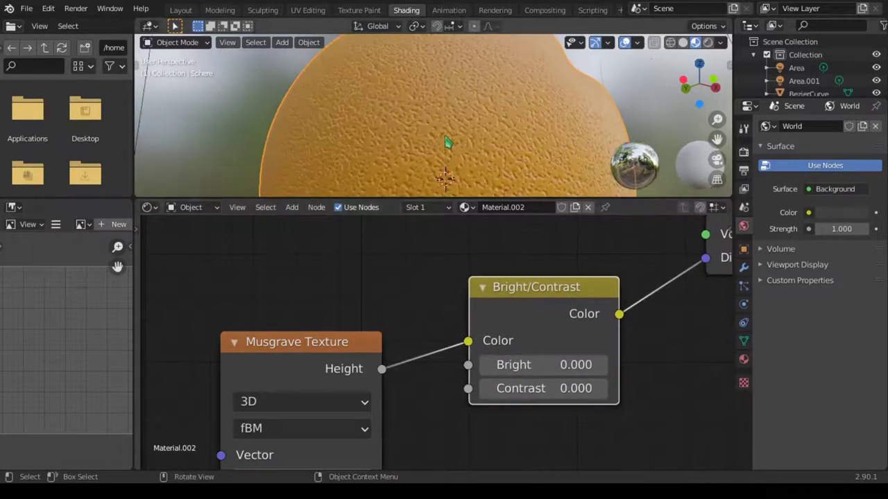
scroll(447, 142, up, 2)
scroll(447, 142, up, 2)
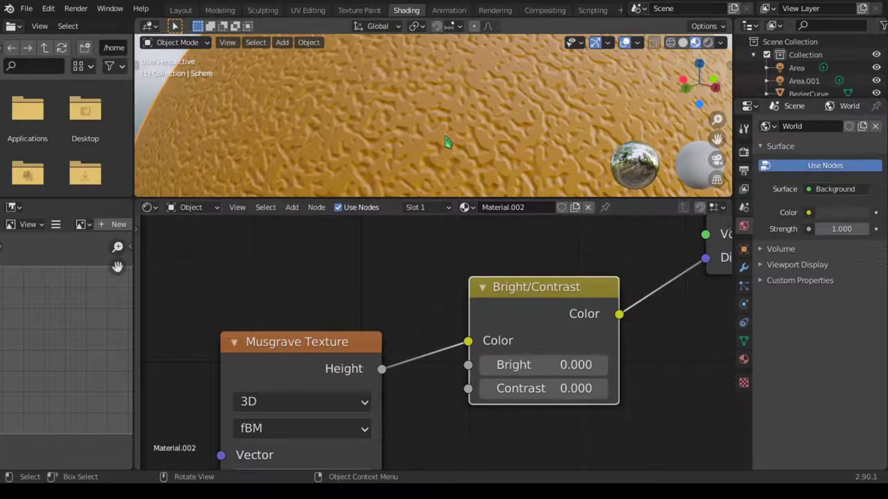
scroll(436, 134, down, 2)
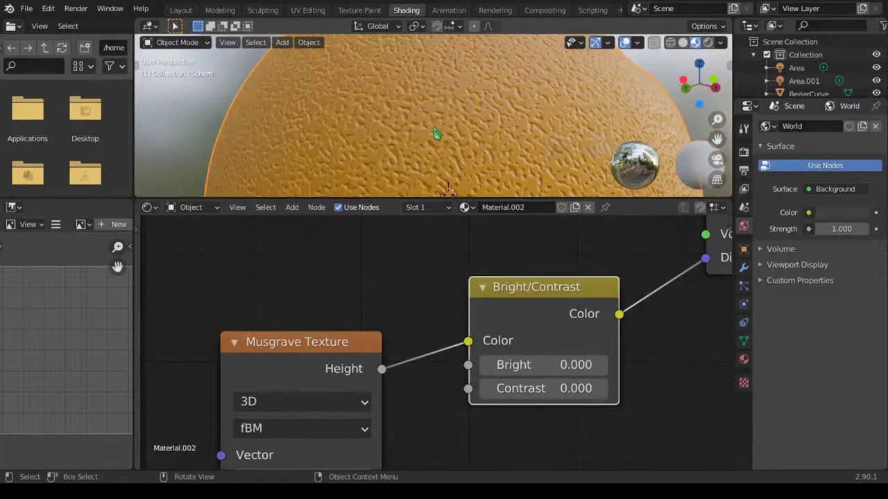
scroll(436, 134, up, 2)
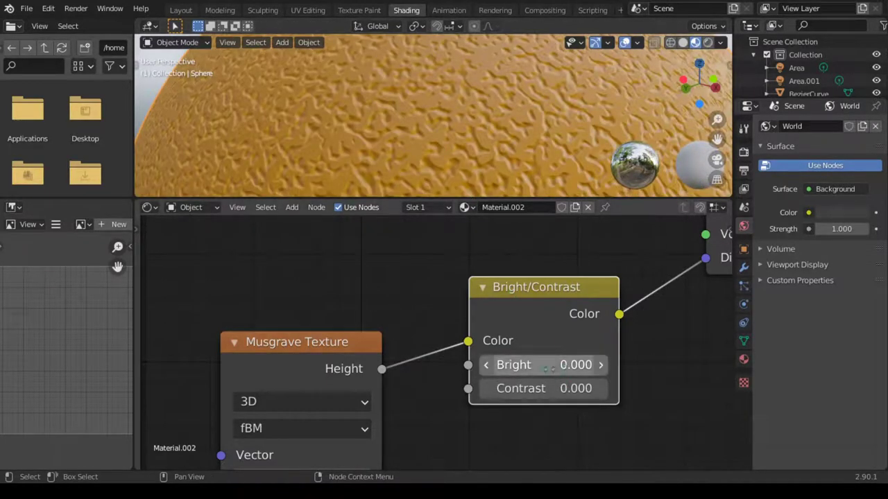
Try Contrast values of 1.1 and -0.7 on the Bright/Contrast node to compare the peel relief
drag(545, 388, 586, 388)
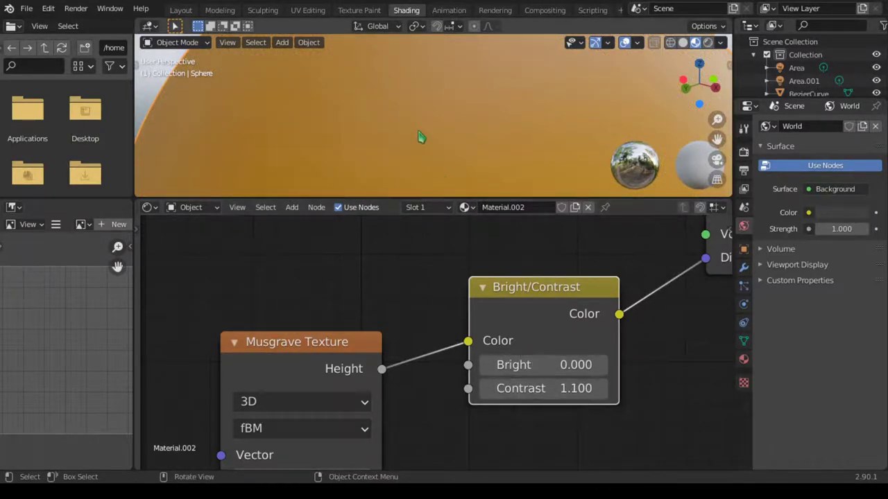
scroll(420, 137, down, 3)
scroll(426, 142, up, 2)
drag(576, 390, 388, 390)
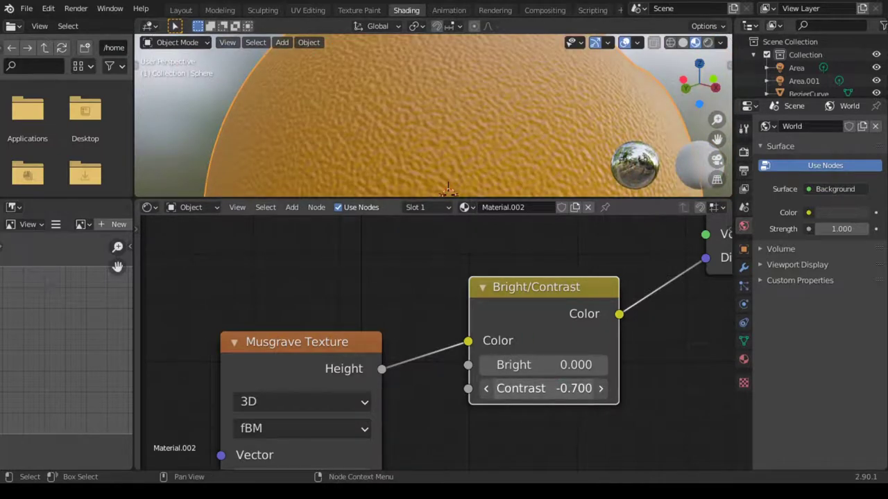
Set the Bright/Contrast node's Contrast to -1.8
click(578, 393)
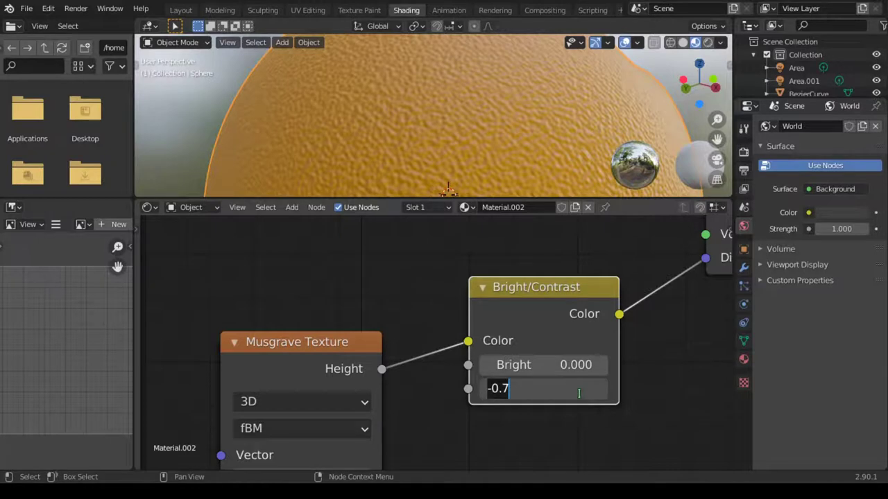
text(-1.)
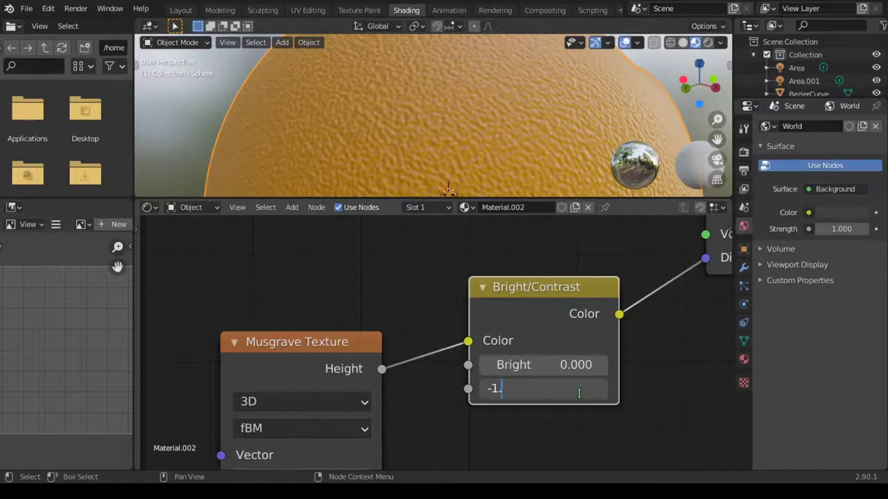
text(8)
key(Return)
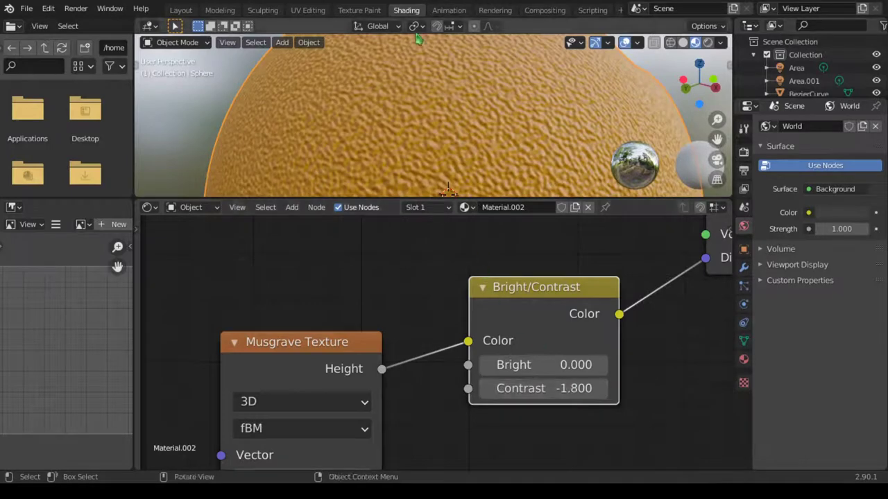
Check the whole orange's surface and set the Bright/Contrast node's Contrast to -1.5
scroll(451, 147, up, 4)
scroll(452, 137, down, 10)
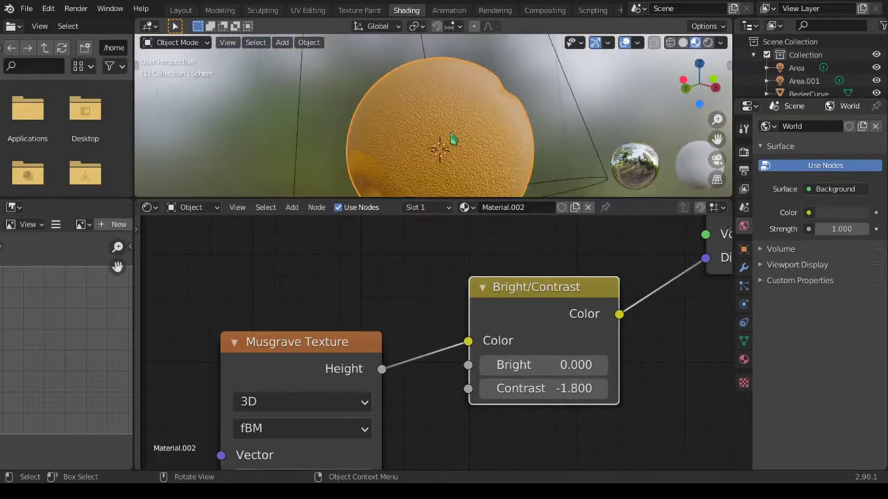
mouse_move(447, 142)
middle_down()
mouse_move(447, 171)
mouse_move(435, 154)
middle_up()
scroll(437, 159, up, 2)
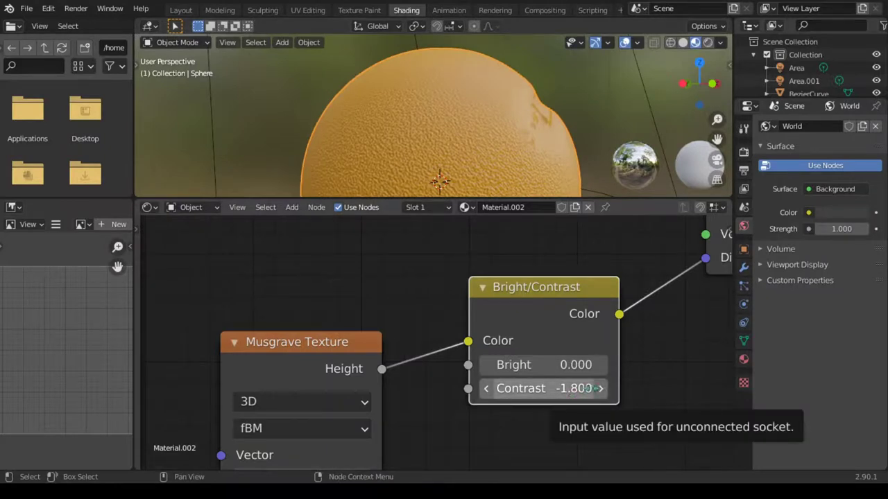
click(586, 388)
text(-)
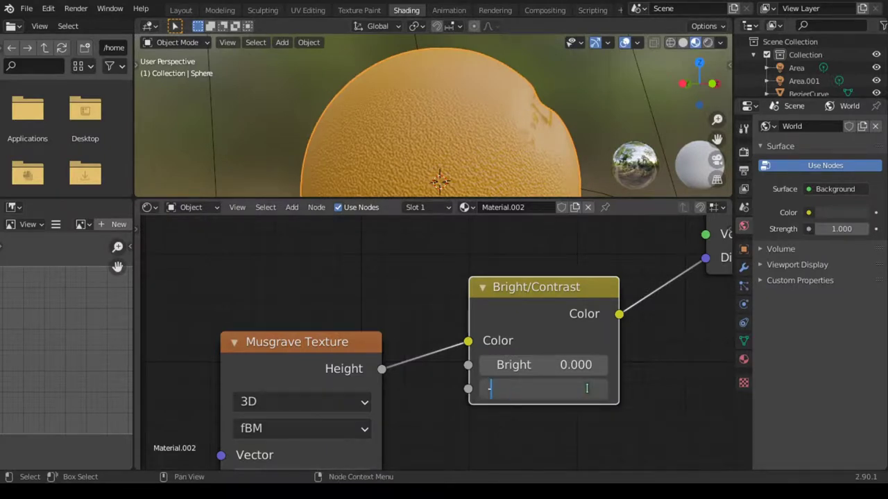
text(1.5)
key(Return)
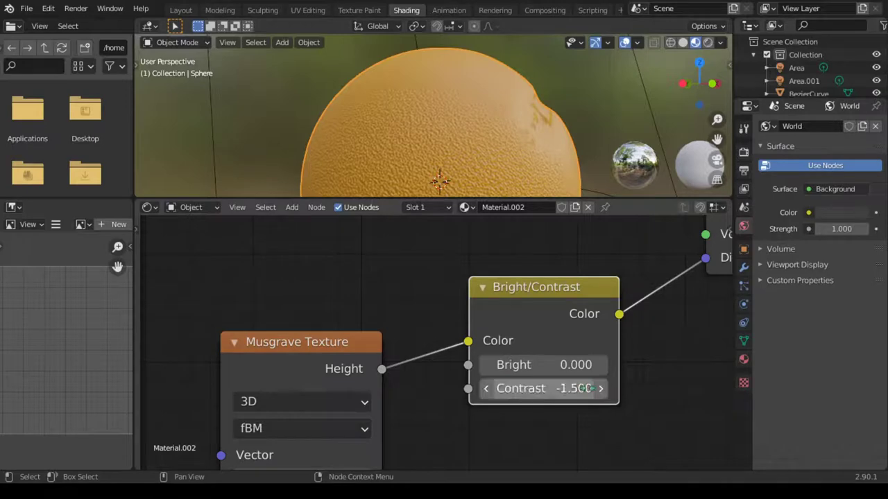
Inspect the peel up close and set the Bright/Contrast node's Bright to 0.5
scroll(399, 168, up, 3)
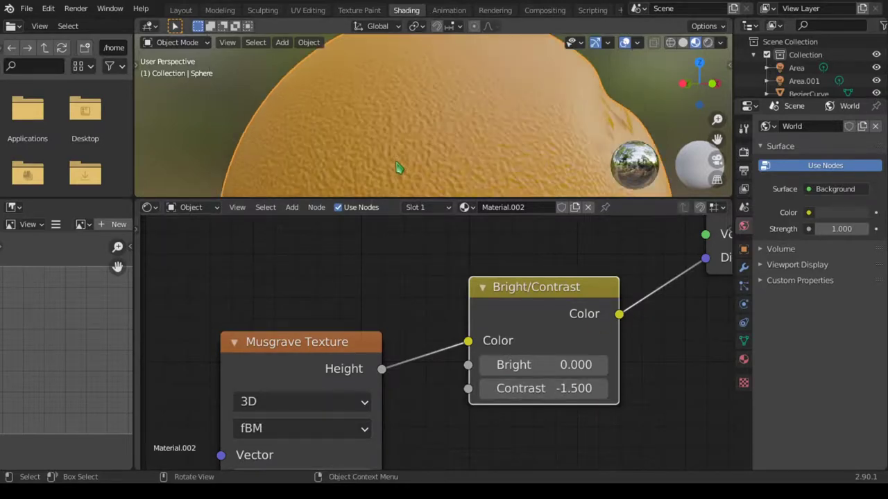
scroll(399, 168, up, 3)
scroll(398, 166, down, 3)
middle_drag(396, 165, 386, 119)
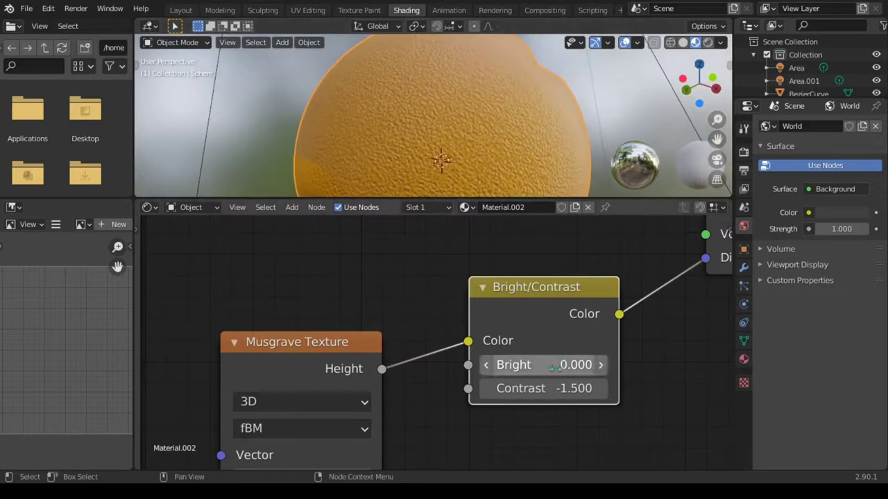
click(556, 371)
text(0.0)
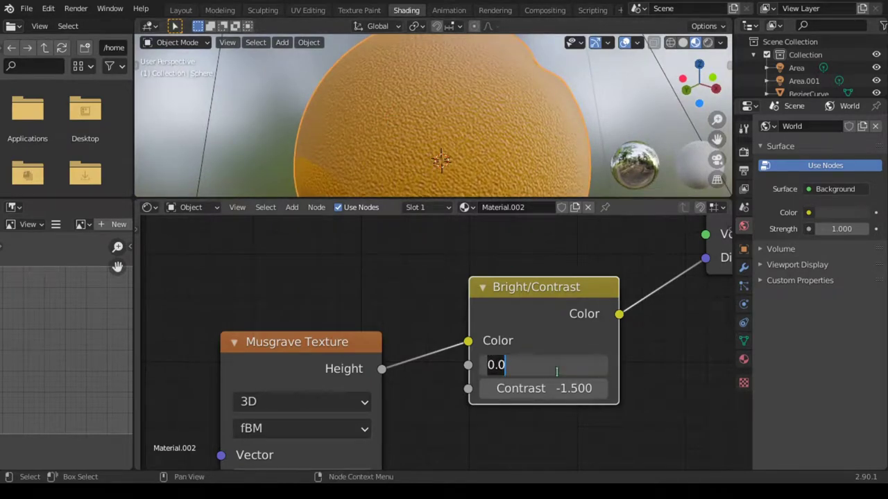
text(.5)
key(Return)
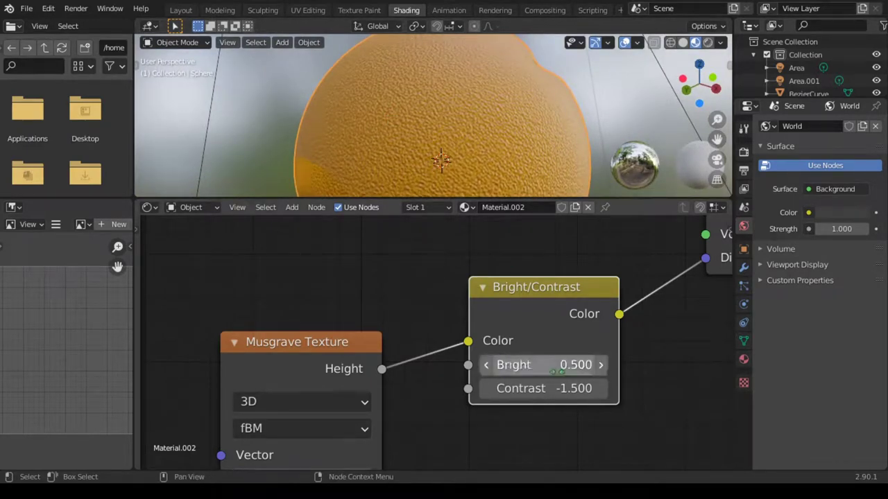
Lower the Bright/Contrast node's Bright to -0.695 and check the peel from several angles
scroll(465, 164, up, 3)
scroll(402, 145, down, 3)
middle_drag(402, 145, 371, 173)
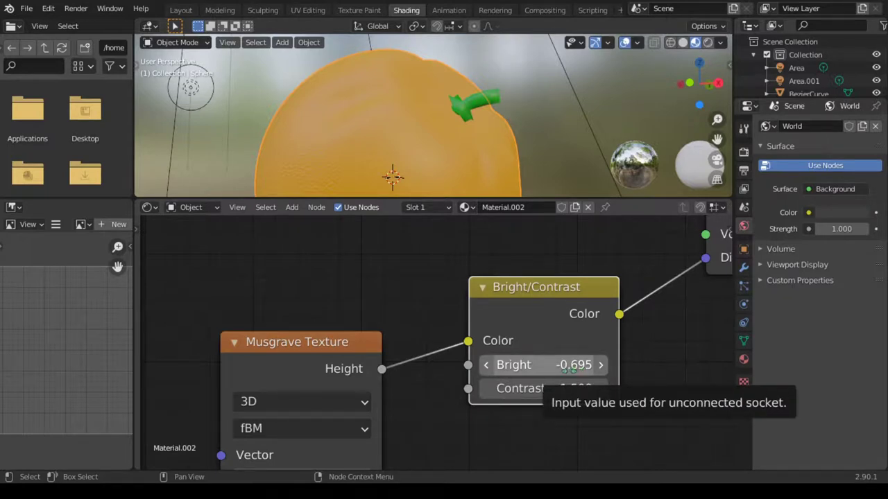
middle_drag(399, 154, 437, 157)
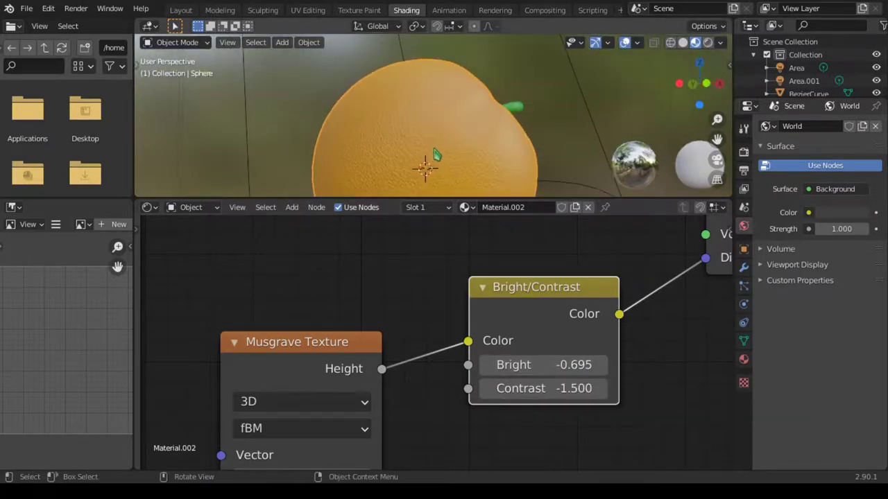
scroll(437, 156, up, 2)
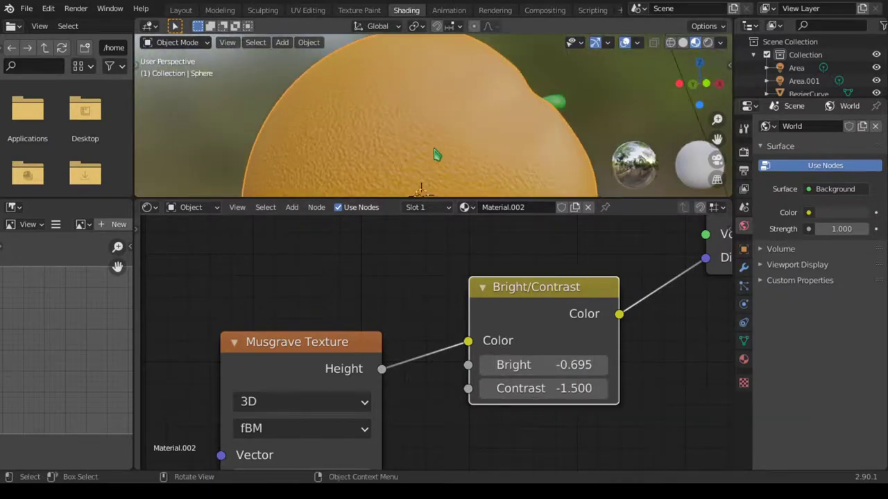
scroll(438, 156, down, 2)
Lower the Roughness of the orange's Principled BSDF to slightly below 0.373 for a glossier peel
middle_drag(383, 269, 713, 245)
scroll(457, 341, down, 1)
middle_drag(418, 303, 417, 335)
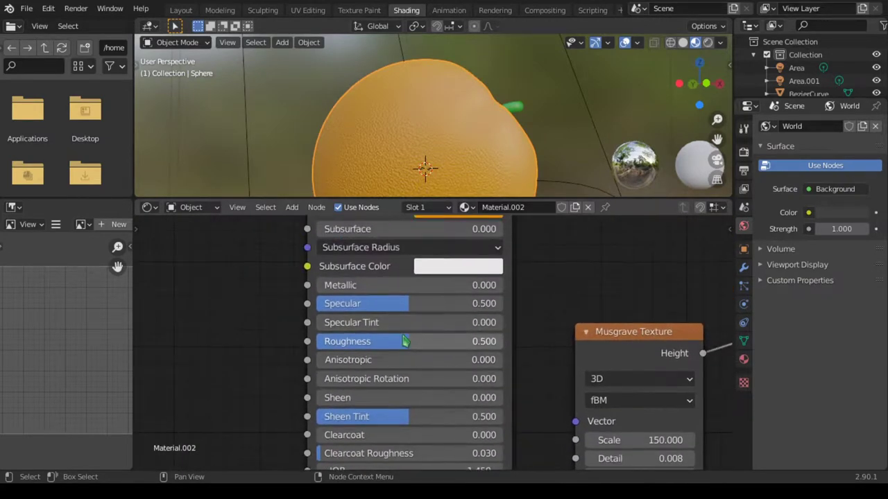
drag(402, 343, 379, 342)
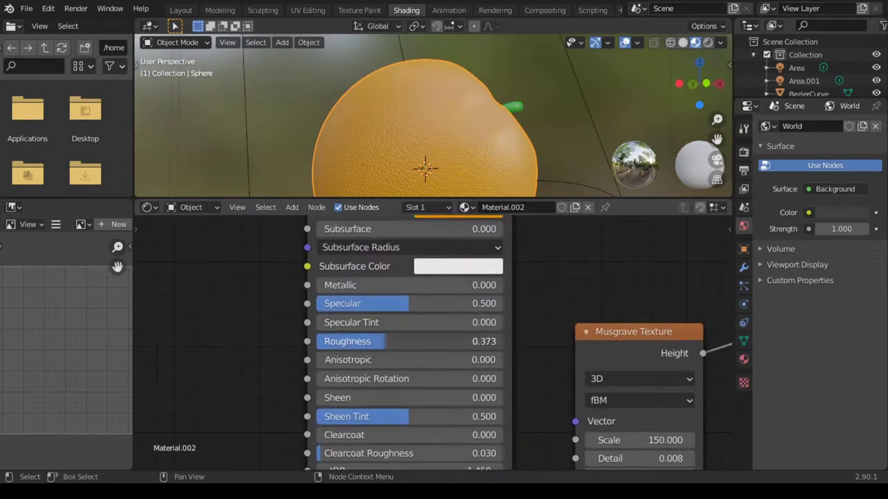
drag(378, 342, 364, 343)
middle_drag(568, 263, 604, 282)
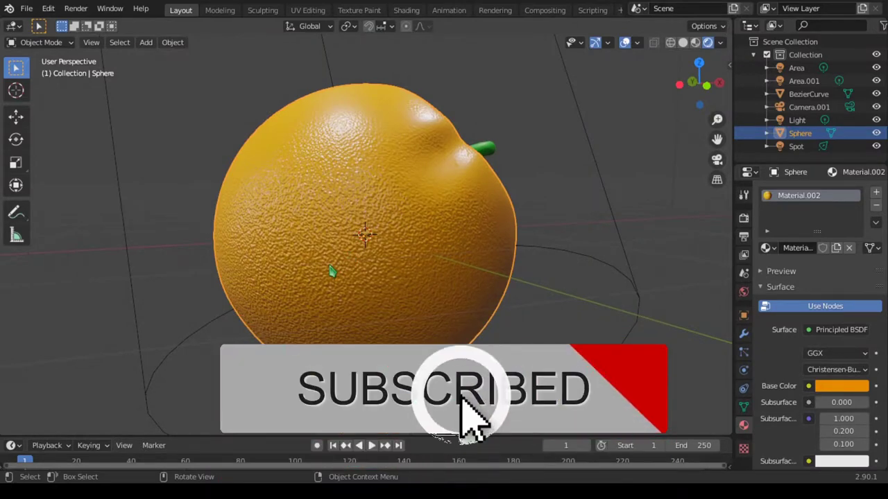
Examine the rendered orange's peel texture and highlights up close in the Layout workspace
scroll(330, 268, up, 1)
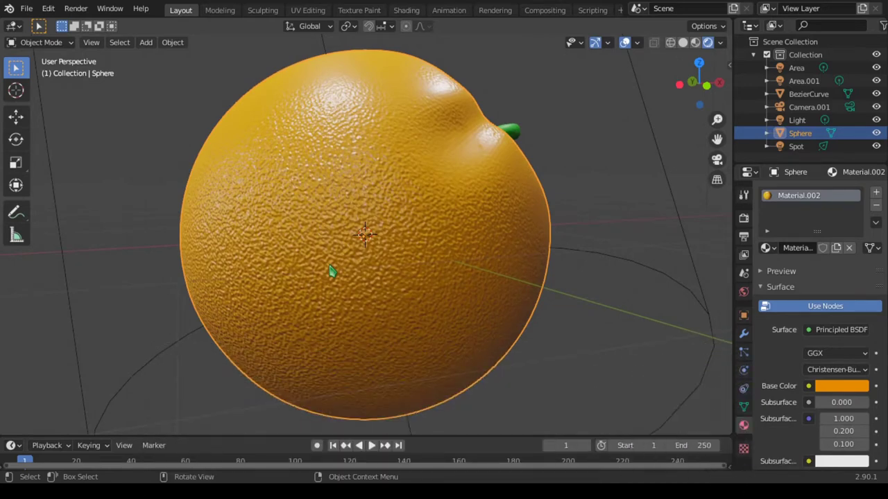
scroll(332, 271, up, 3)
scroll(331, 271, down, 4)
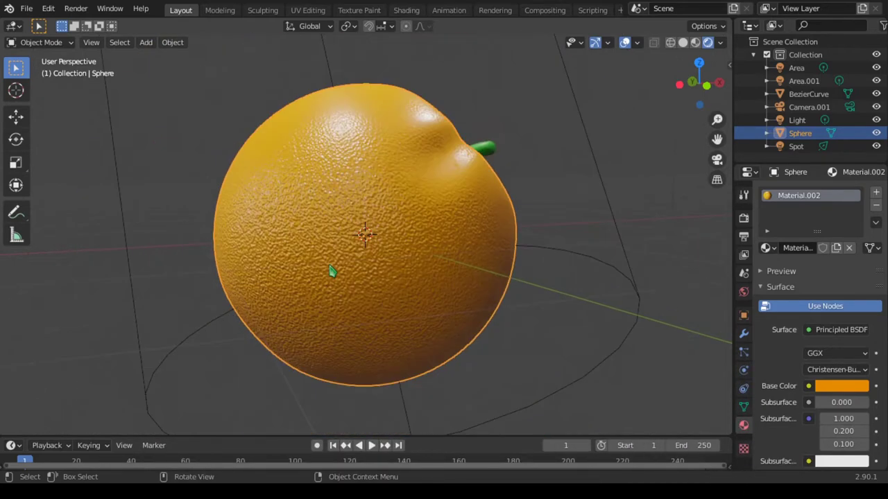